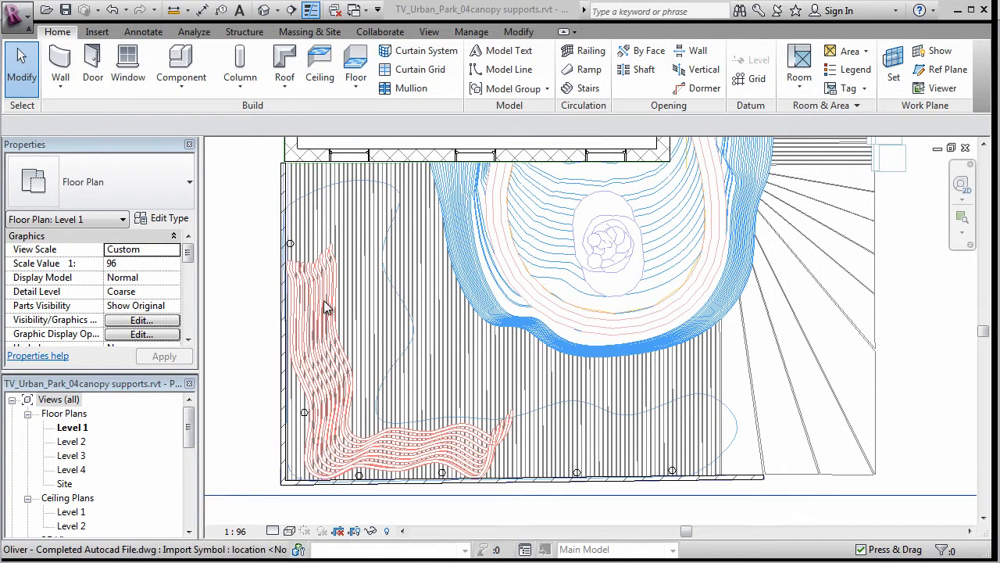
Create an in-place component in the Generic Models category and name it Canopy.
{"action": "middle_click_drag", "start_coordinate": [456, 387], "coordinate": [469, 387]}
{"action": "key", "text": "alt"}
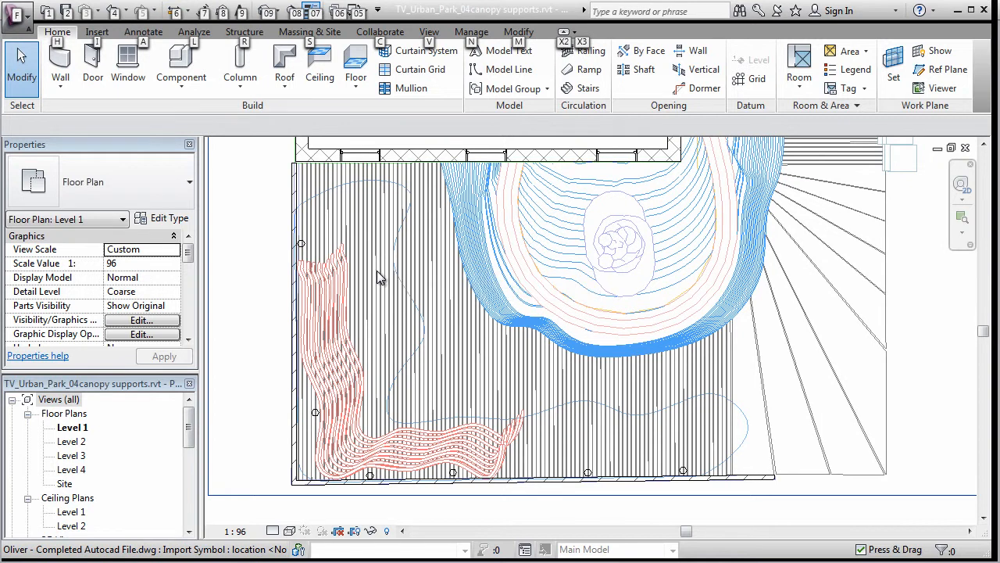
{"action": "left_click", "coordinate": [189, 85]}
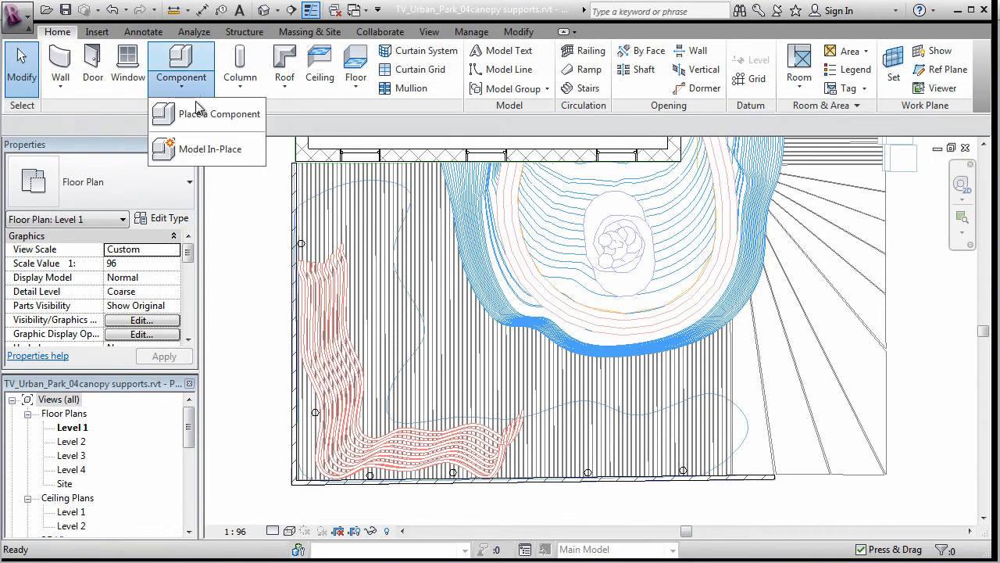
{"action": "left_click", "coordinate": [191, 153]}
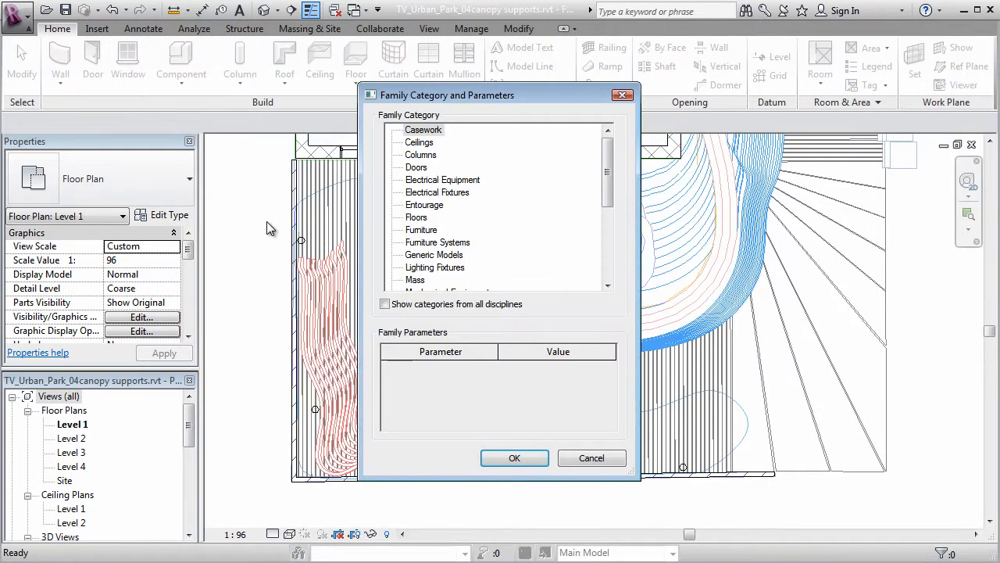
{"action": "left_click", "coordinate": [448, 258]}
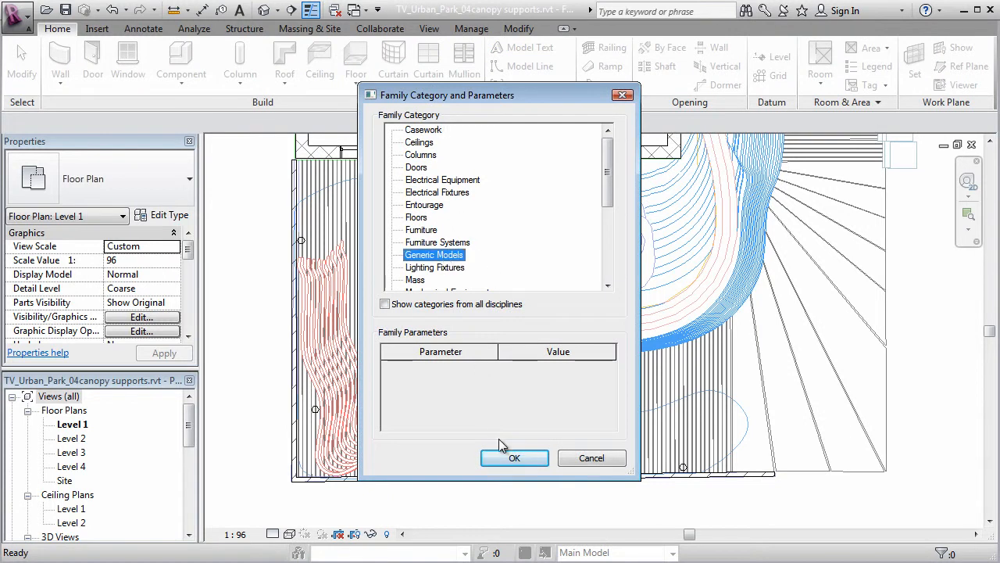
{"action": "left_click", "coordinate": [509, 458]}
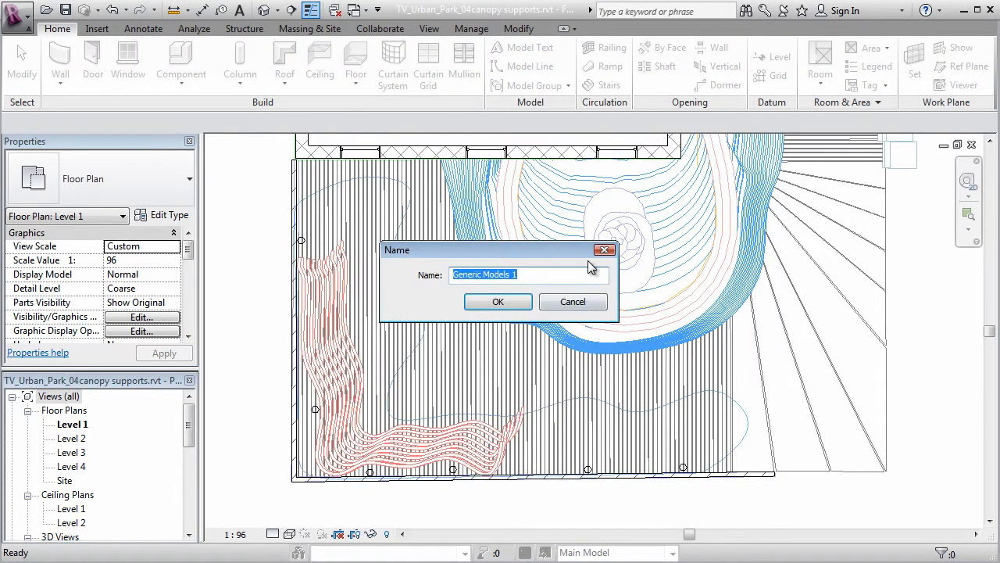
{"action": "type", "text": "Canopy"}
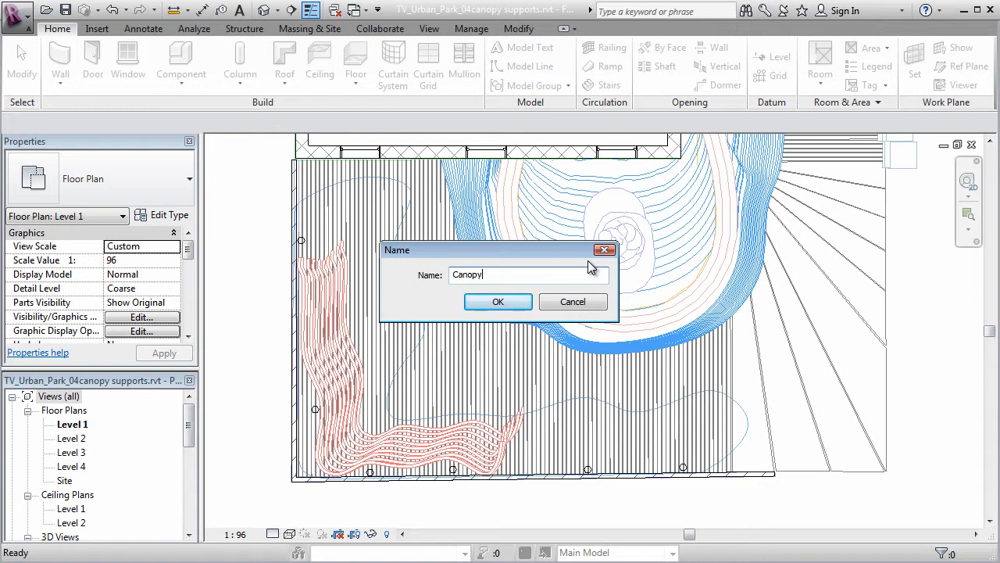
{"action": "key", "text": "Return"}
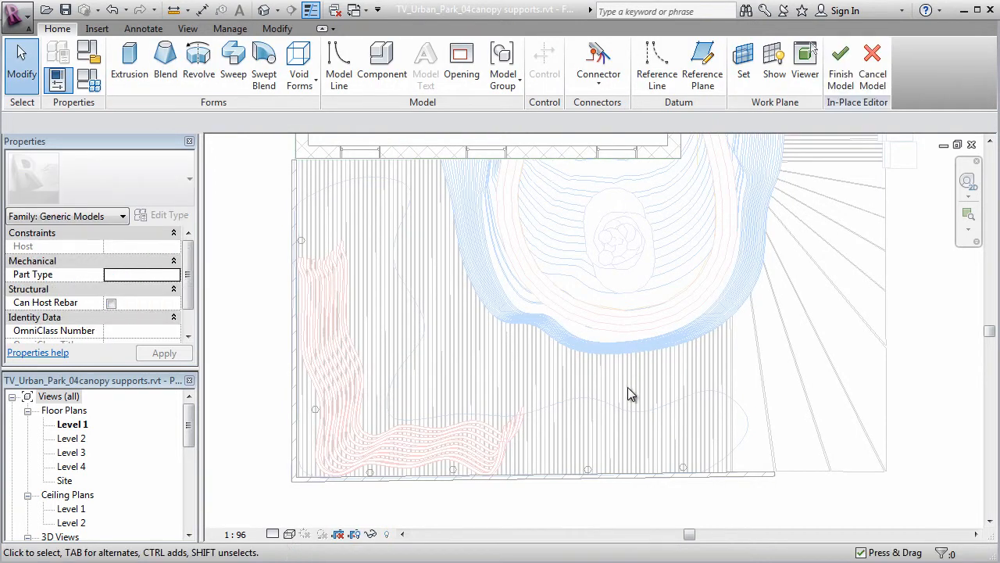
Start a blend and sketch its base boundary spline from the plan's south wall, waving westward above the red pattern to the inner corner.
{"action": "scroll", "coordinate": [627, 386], "scroll_direction": "up", "scroll_amount": 2}
{"action": "key", "text": "alt"}
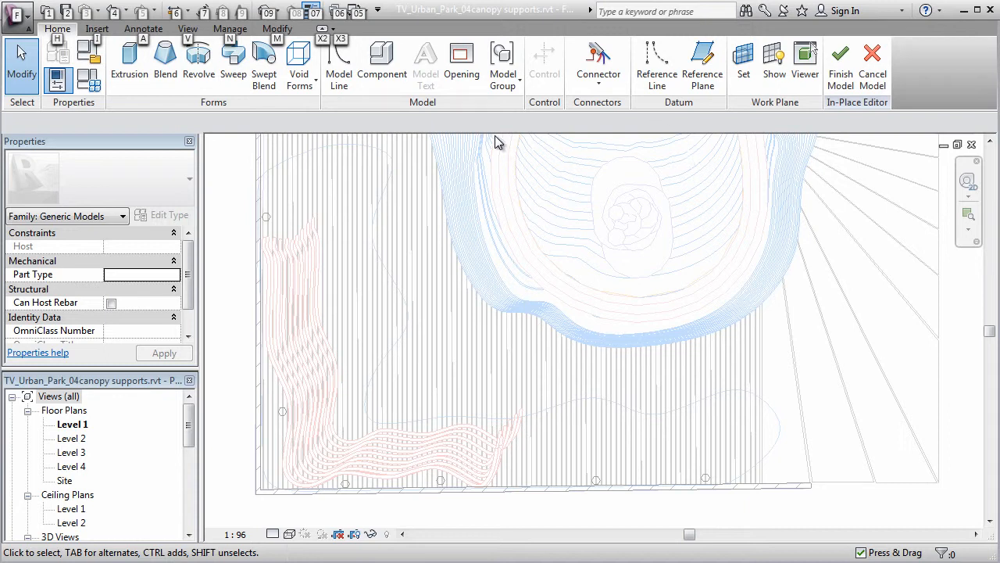
{"action": "left_click", "coordinate": [171, 73]}
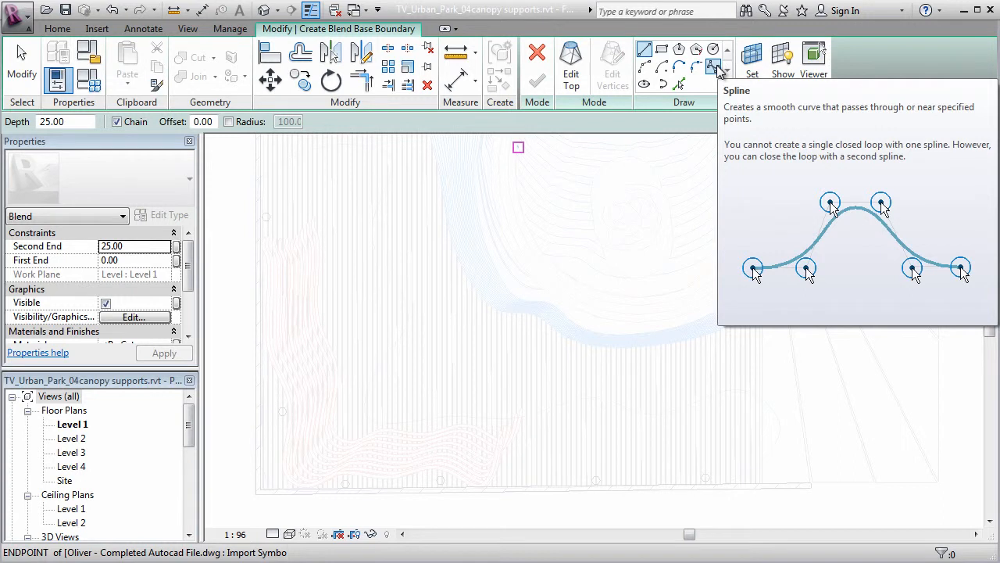
{"action": "left_click", "coordinate": [714, 67]}
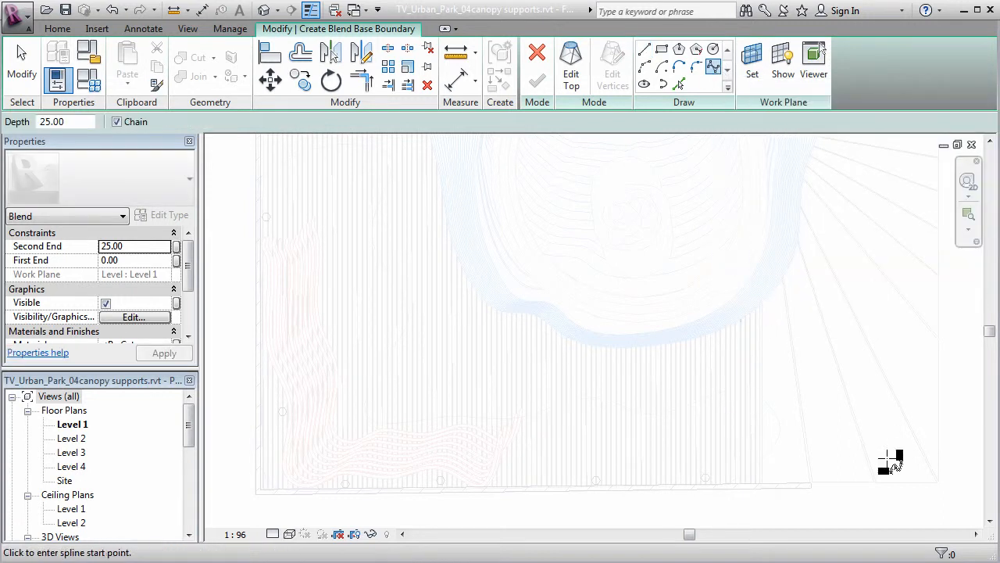
{"action": "middle_click_drag", "start_coordinate": [807, 486], "coordinate": [825, 376]}
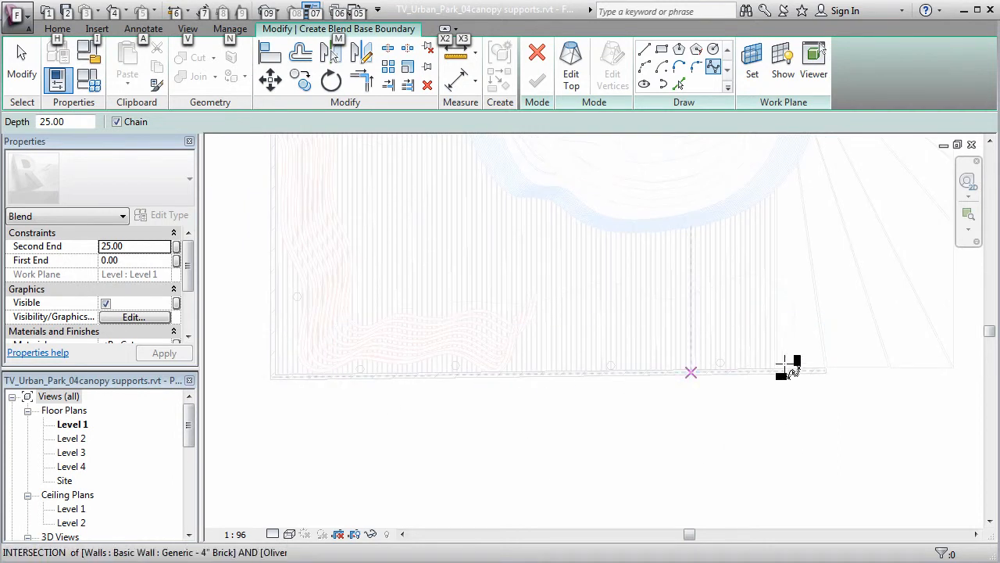
{"action": "left_click", "coordinate": [700, 367]}
{"action": "left_click", "coordinate": [736, 290]}
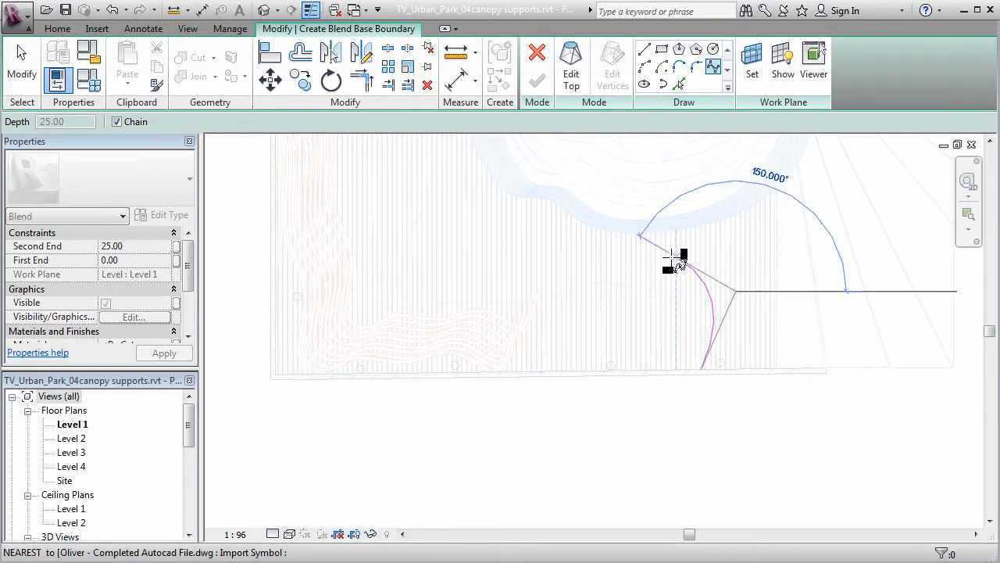
{"action": "left_click", "coordinate": [661, 265]}
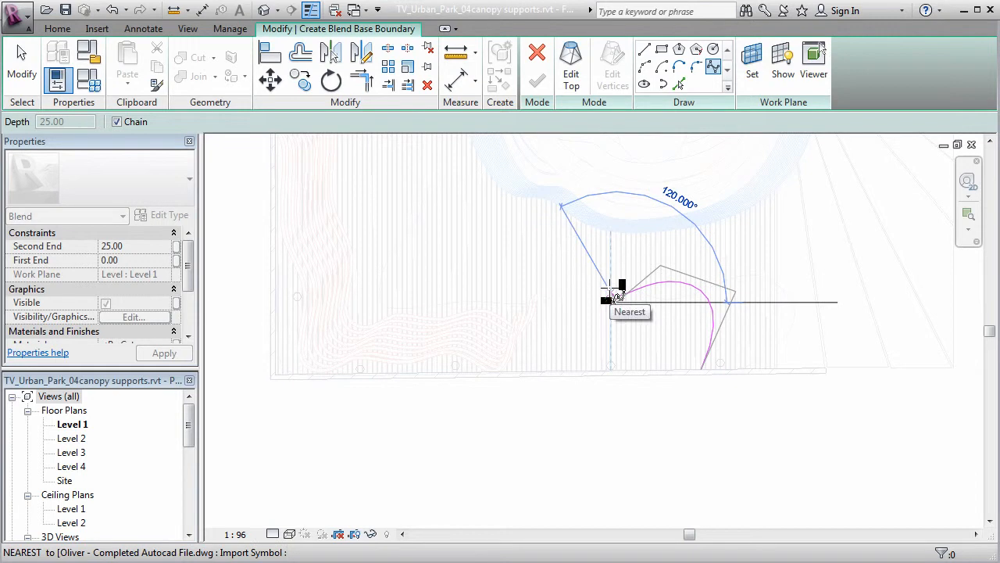
{"action": "left_click", "coordinate": [563, 275]}
{"action": "left_click", "coordinate": [537, 301]}
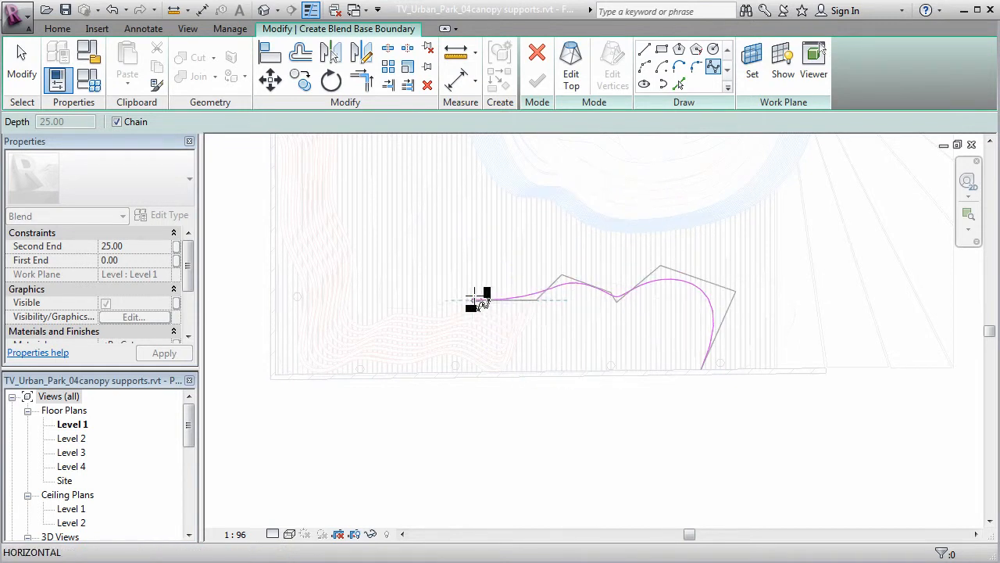
{"action": "left_click", "coordinate": [407, 298]}
{"action": "left_click", "coordinate": [403, 300]}
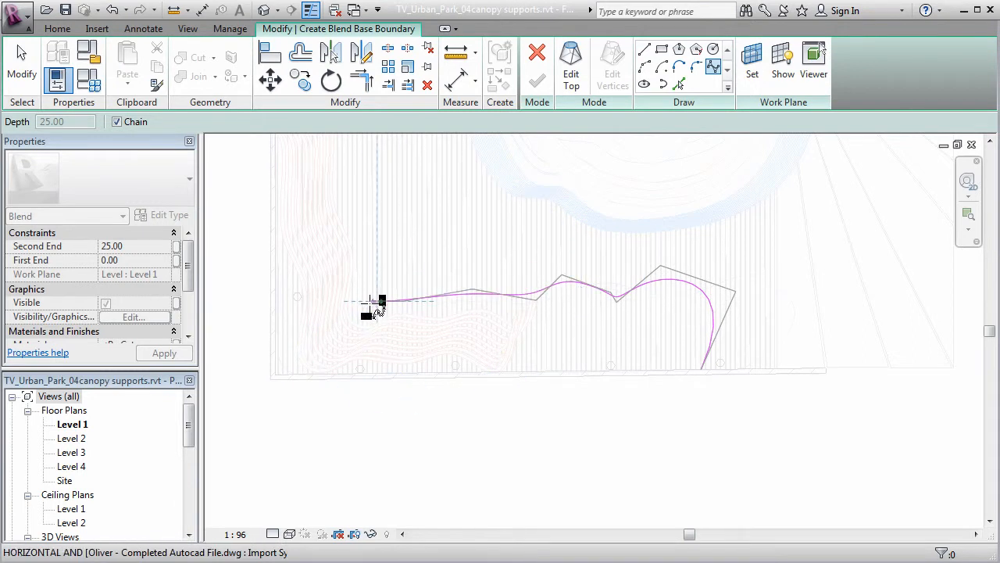
{"action": "left_click", "coordinate": [364, 312]}
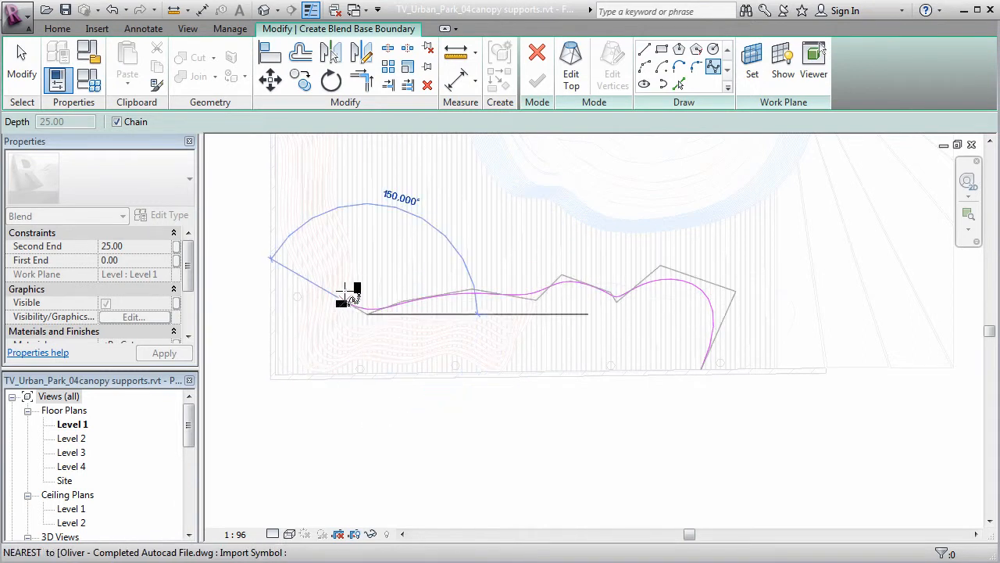
Continue the base spline northward beside the red pattern in waves and end it on the west wall.
{"action": "left_click", "coordinate": [352, 282]}
{"action": "left_click", "coordinate": [370, 223]}
{"action": "left_click", "coordinate": [339, 165]}
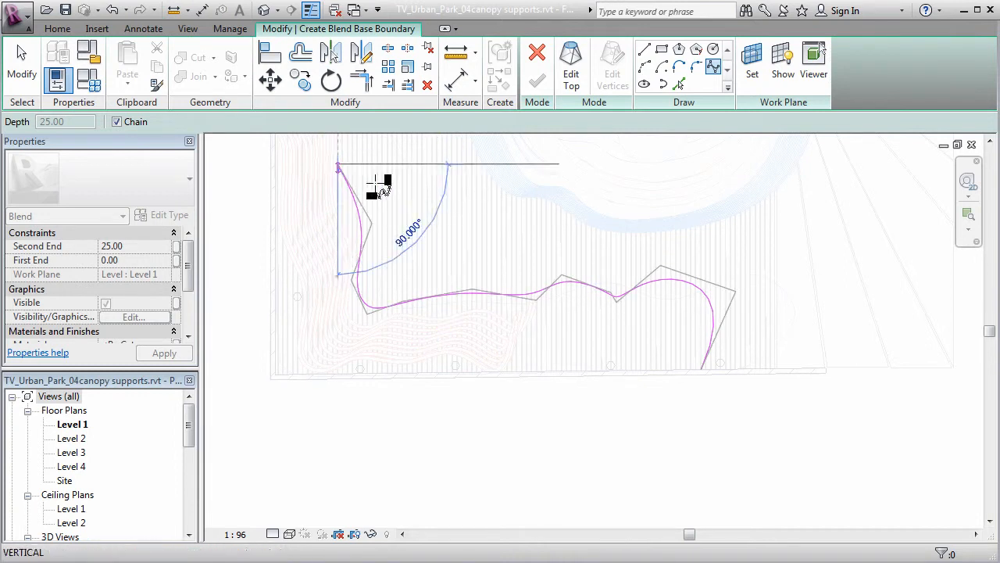
{"action": "scroll", "coordinate": [416, 251], "scroll_direction": "down", "scroll_amount": 1}
{"action": "scroll", "coordinate": [416, 252], "scroll_direction": "down", "scroll_amount": 1}
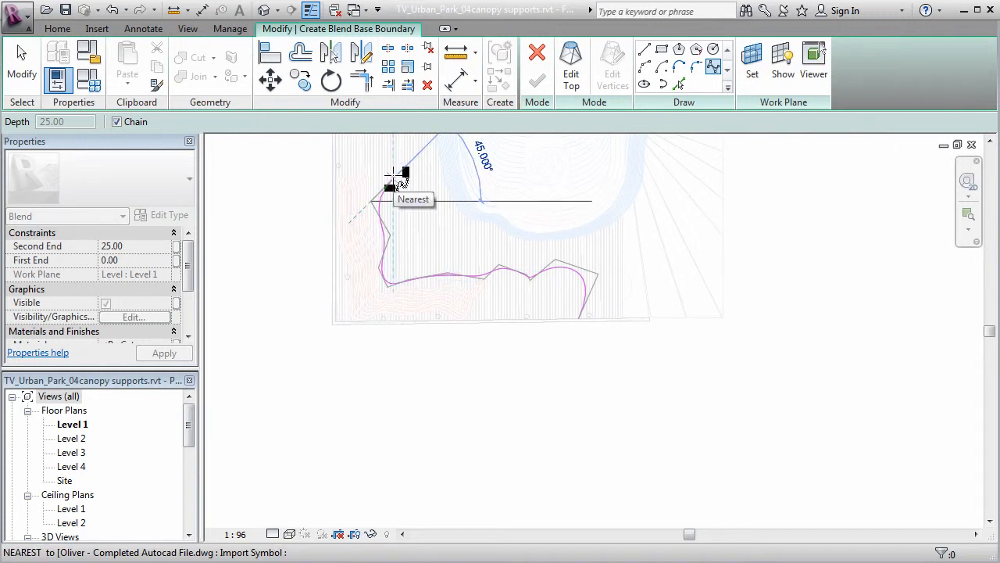
{"action": "left_click", "coordinate": [394, 179]}
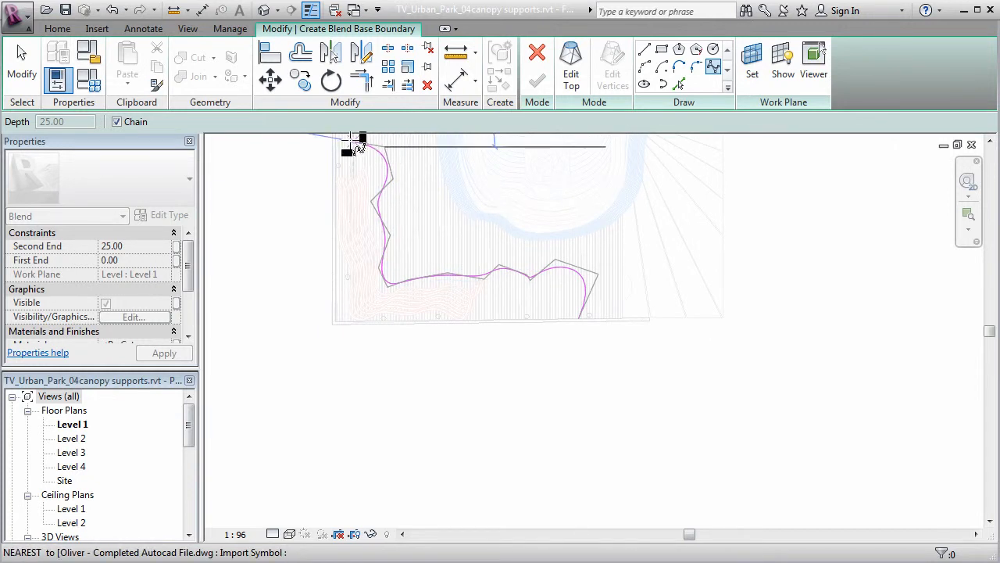
{"action": "left_click", "coordinate": [345, 140]}
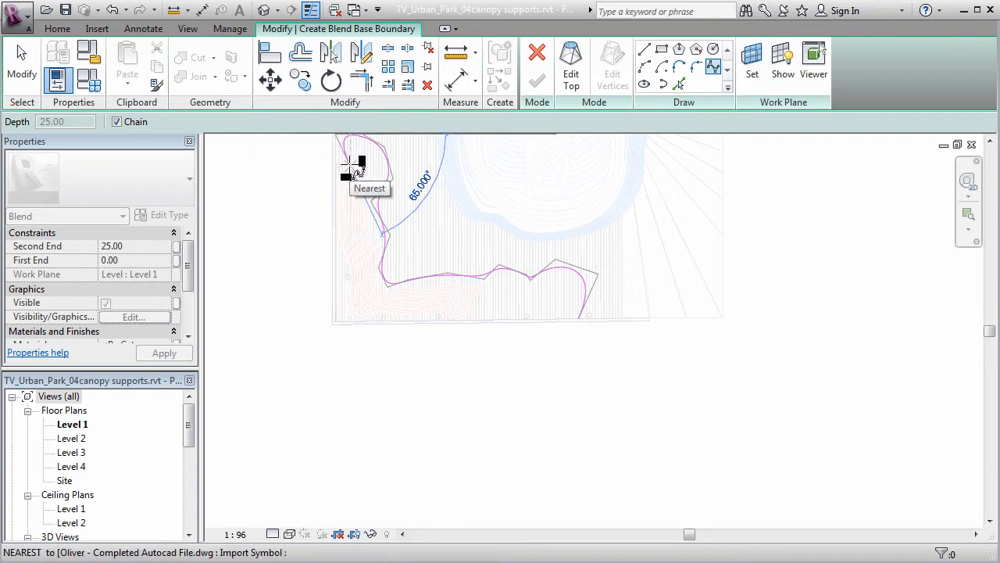
{"action": "key", "text": "Escape"}
{"action": "key", "text": "Escape"}
Close the base boundary with straight chained lines along the west and south walls, joining both spline ends.
{"action": "middle_click_drag", "start_coordinate": [435, 243], "coordinate": [435, 319]}
{"action": "key", "text": "alt"}
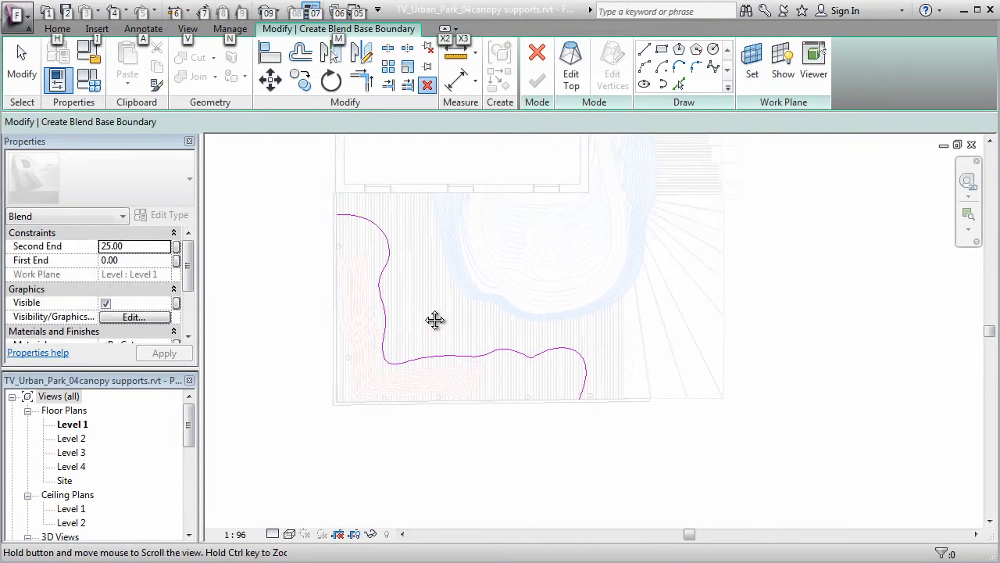
{"action": "scroll", "coordinate": [426, 316], "scroll_direction": "up", "scroll_amount": 3}
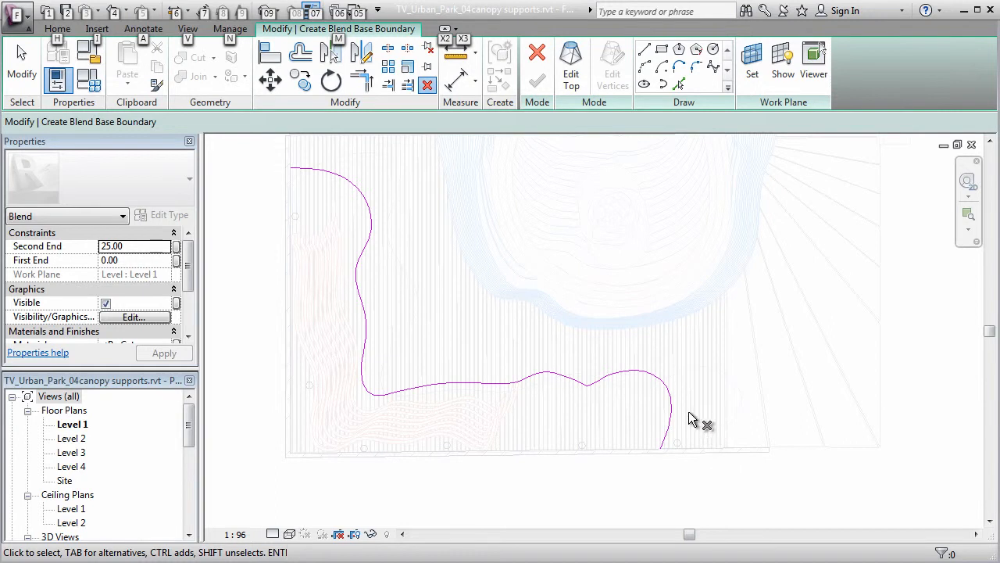
{"action": "left_click", "coordinate": [645, 51]}
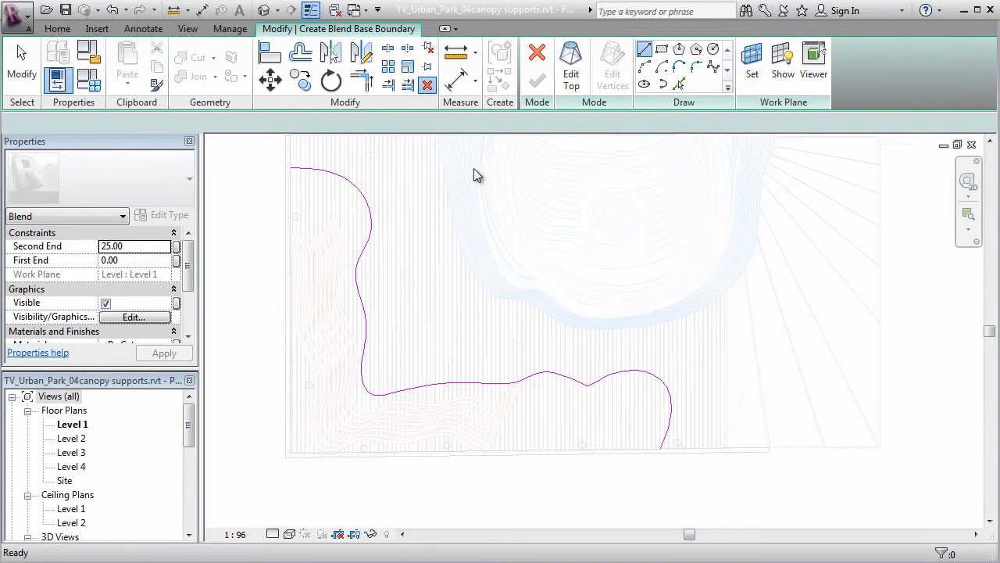
{"action": "left_click", "coordinate": [290, 167]}
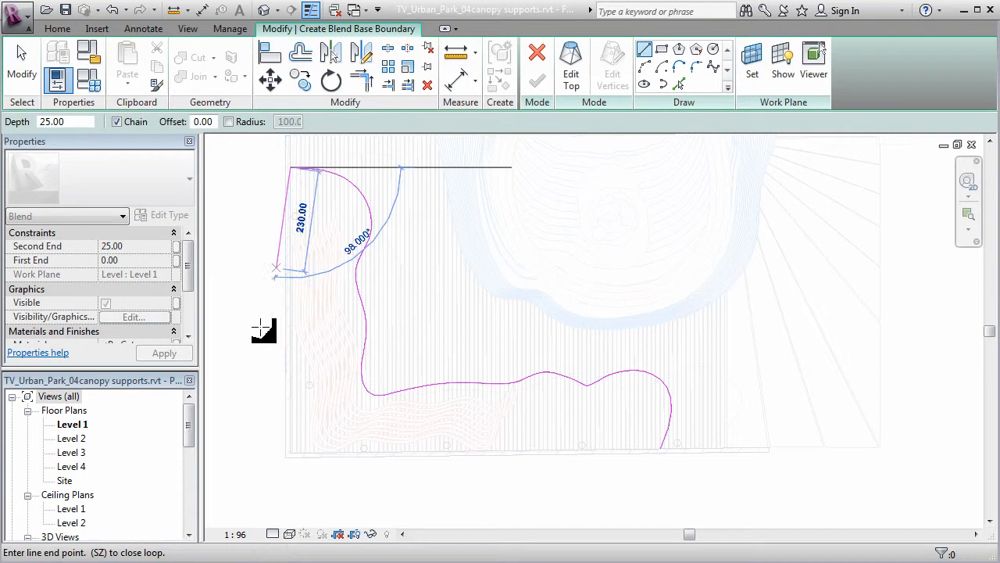
{"action": "left_click", "coordinate": [290, 452]}
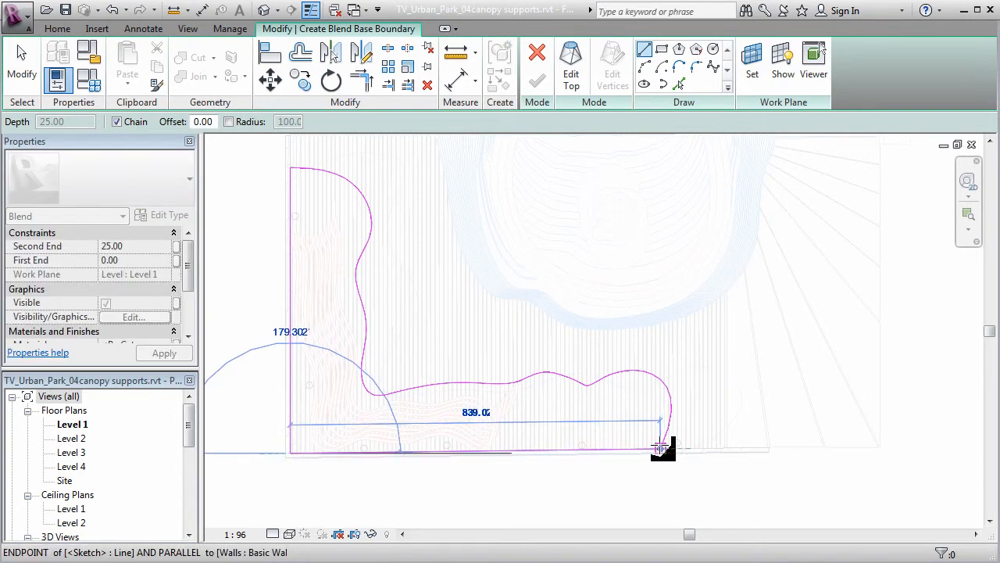
{"action": "left_click", "coordinate": [660, 447]}
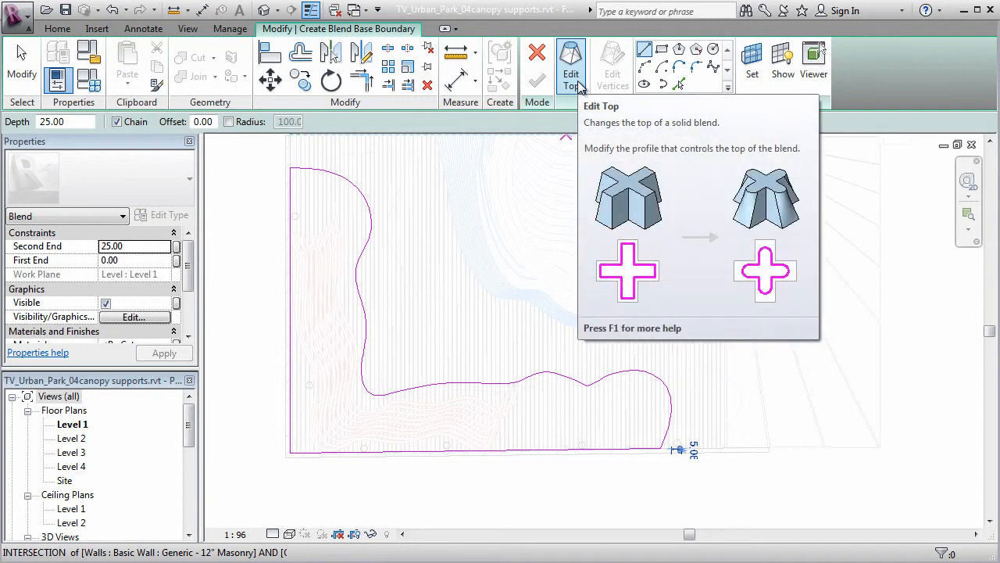
Switch to the blend's top boundary and sketch a spline from the south wall inside the base outline, waving westward to the inner corner.
{"action": "left_click", "coordinate": [577, 78]}
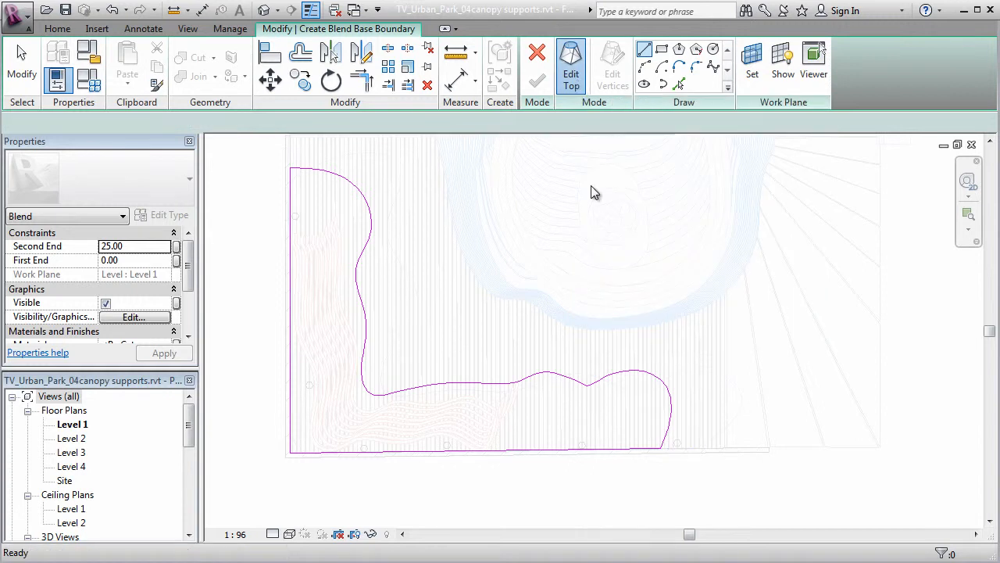
{"action": "middle_click_drag", "start_coordinate": [539, 307], "coordinate": [560, 288]}
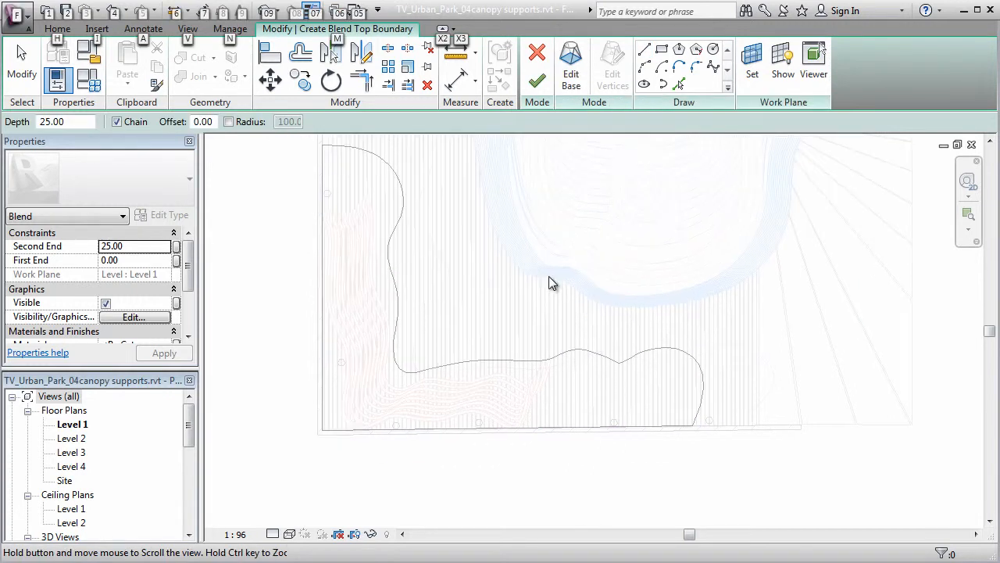
{"action": "middle_click_drag", "start_coordinate": [506, 325], "coordinate": [553, 329]}
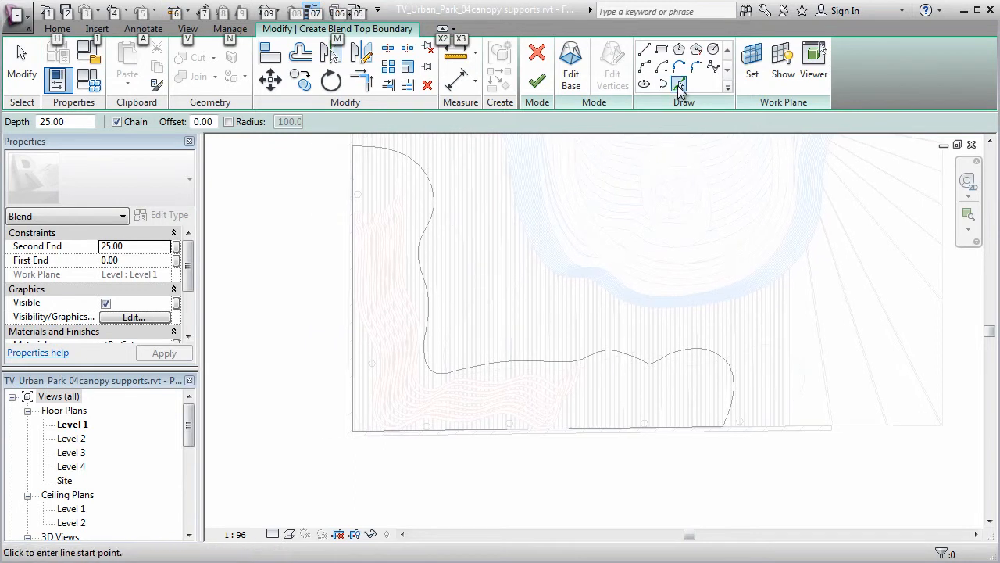
{"action": "left_click", "coordinate": [712, 66]}
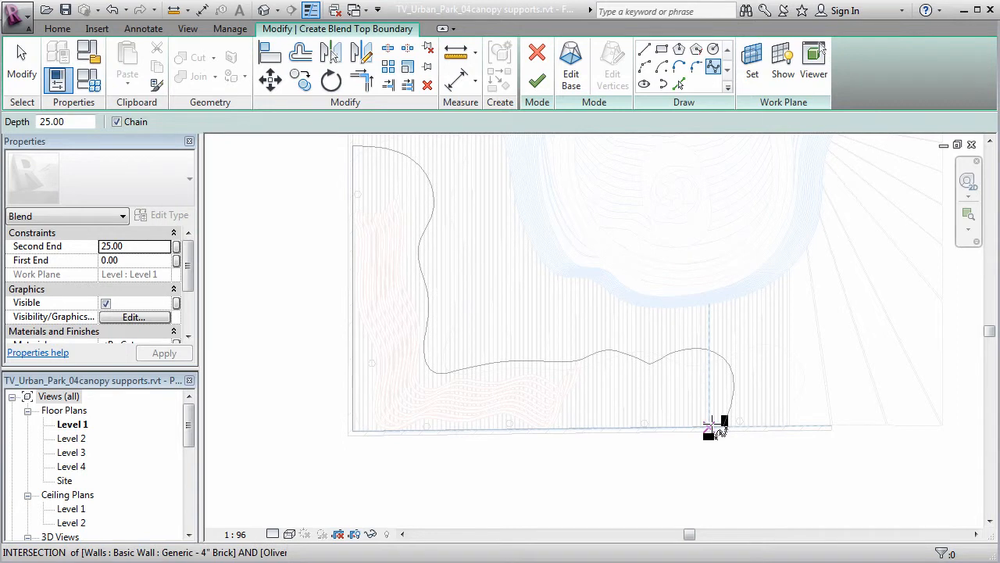
{"action": "left_click", "coordinate": [706, 426]}
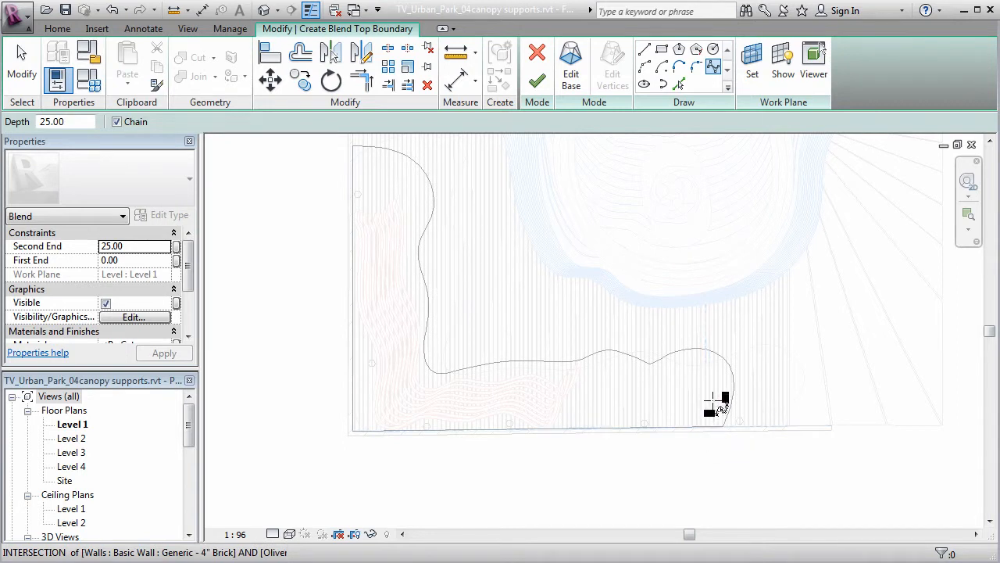
{"action": "left_click", "coordinate": [700, 397]}
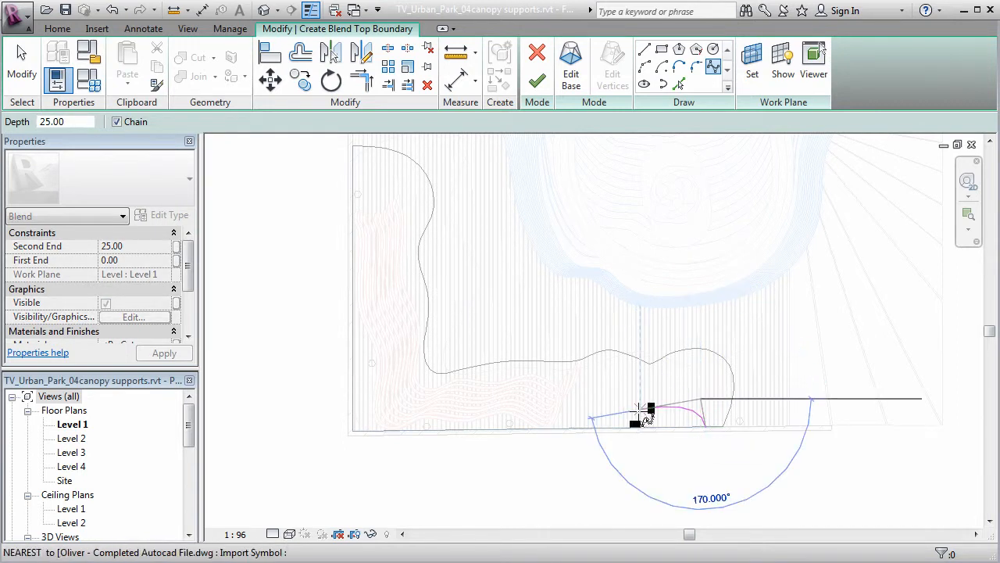
{"action": "left_click", "coordinate": [641, 410]}
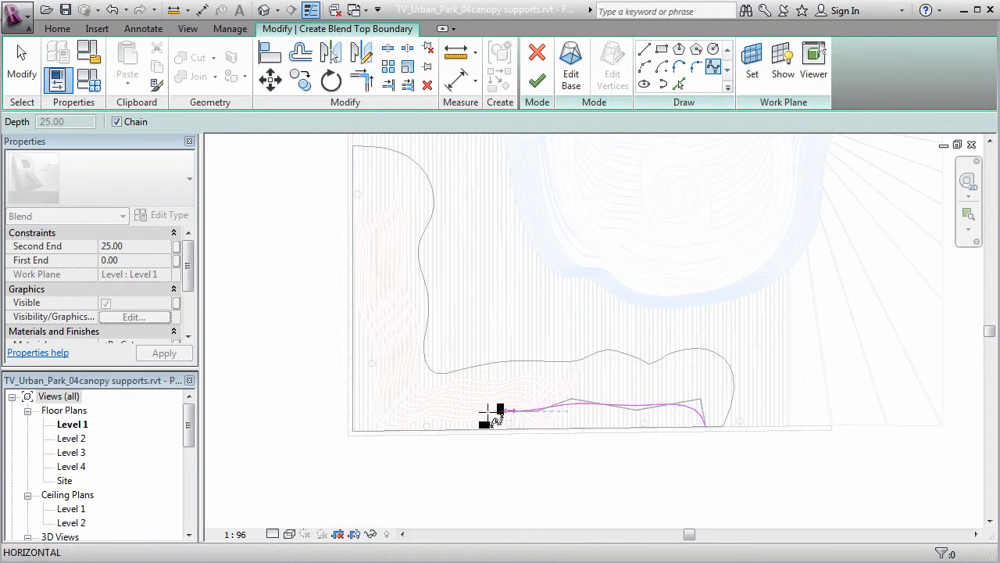
{"action": "left_click", "coordinate": [418, 410]}
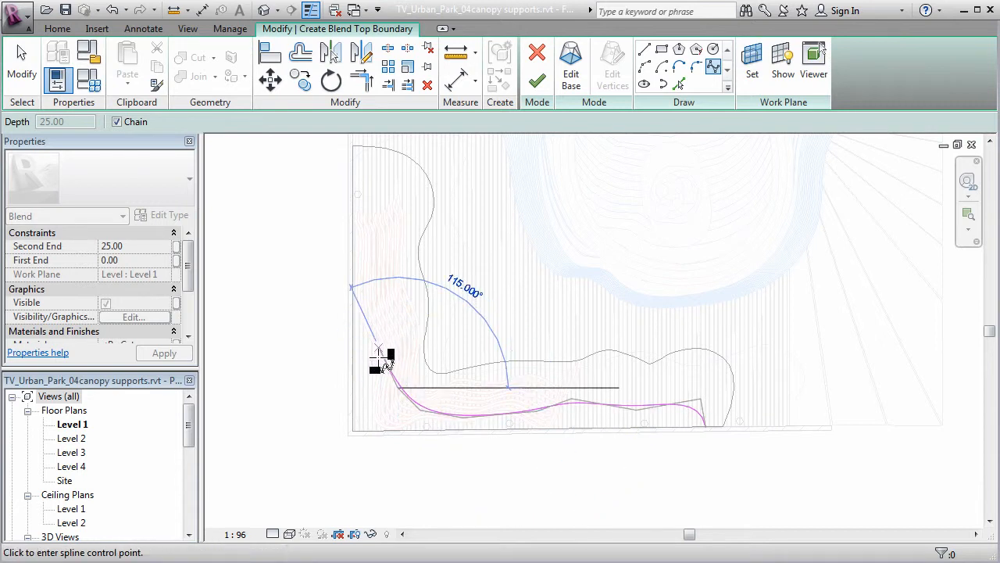
Continue the top spline northward in waves inside the base outline and end it on the west wall, below the base spline's end.
{"action": "left_click", "coordinate": [379, 356]}
{"action": "left_click", "coordinate": [398, 312]}
{"action": "left_click", "coordinate": [373, 265]}
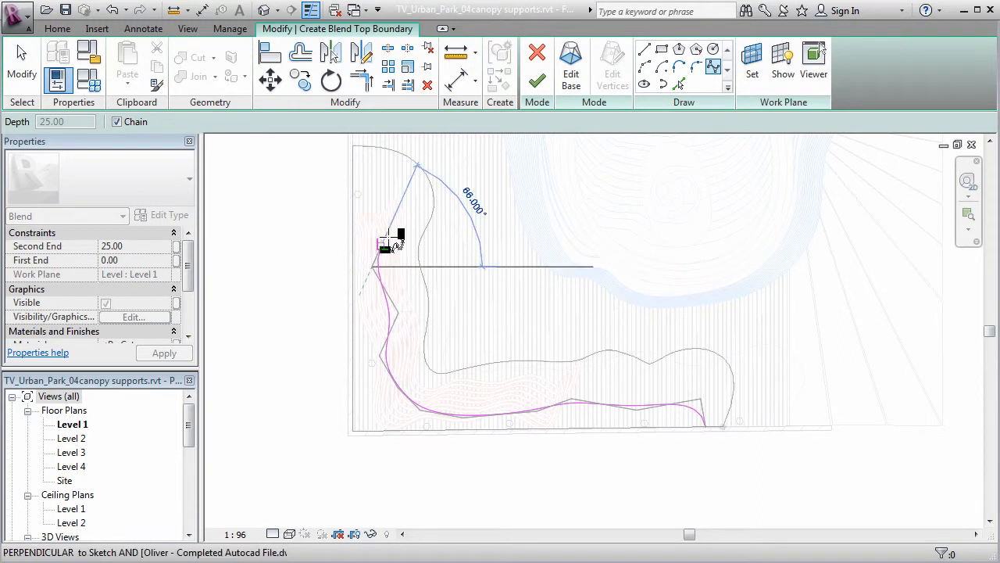
{"action": "left_click", "coordinate": [391, 223]}
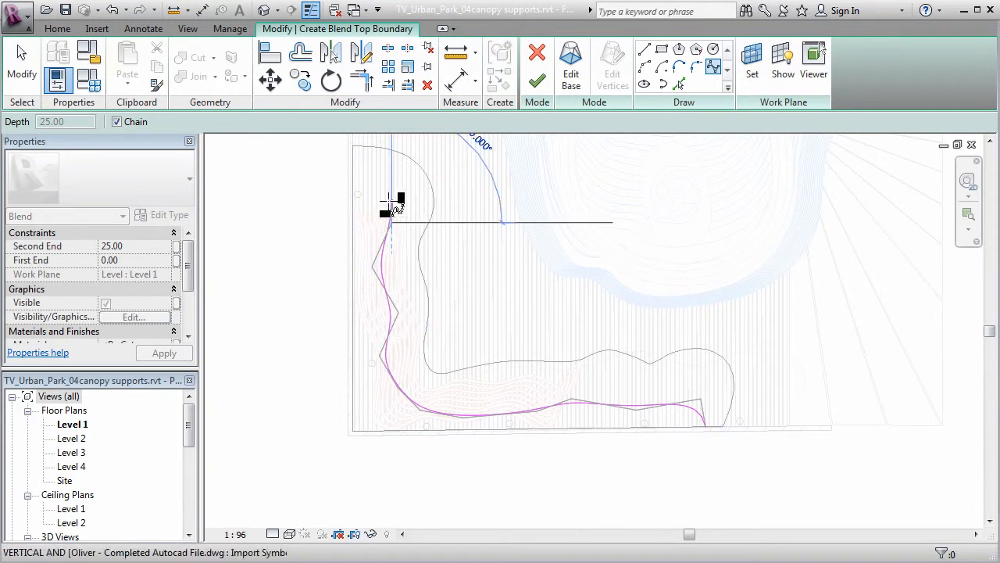
{"action": "left_click", "coordinate": [353, 180]}
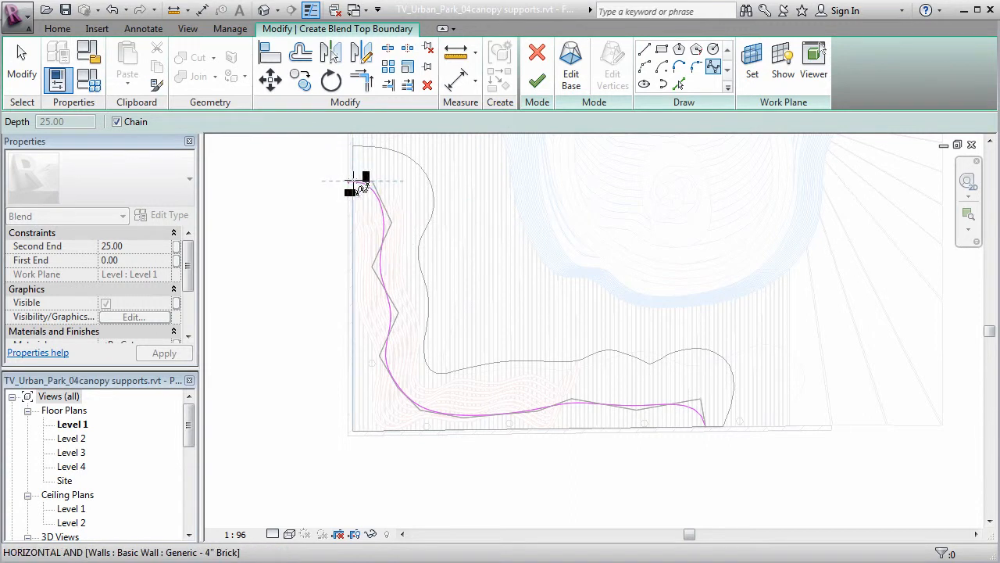
{"action": "right_click", "coordinate": [335, 209]}
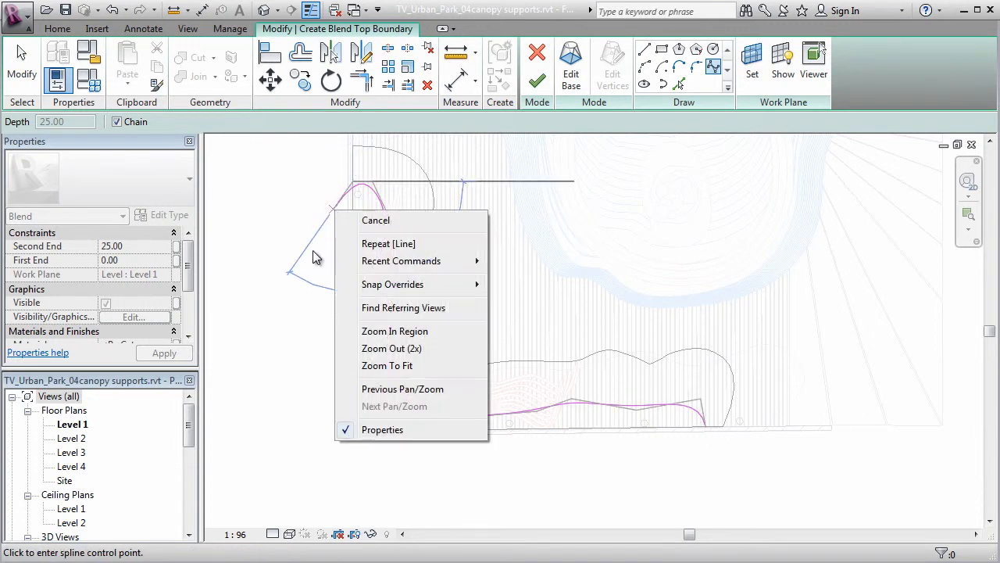
{"action": "left_click", "coordinate": [374, 220]}
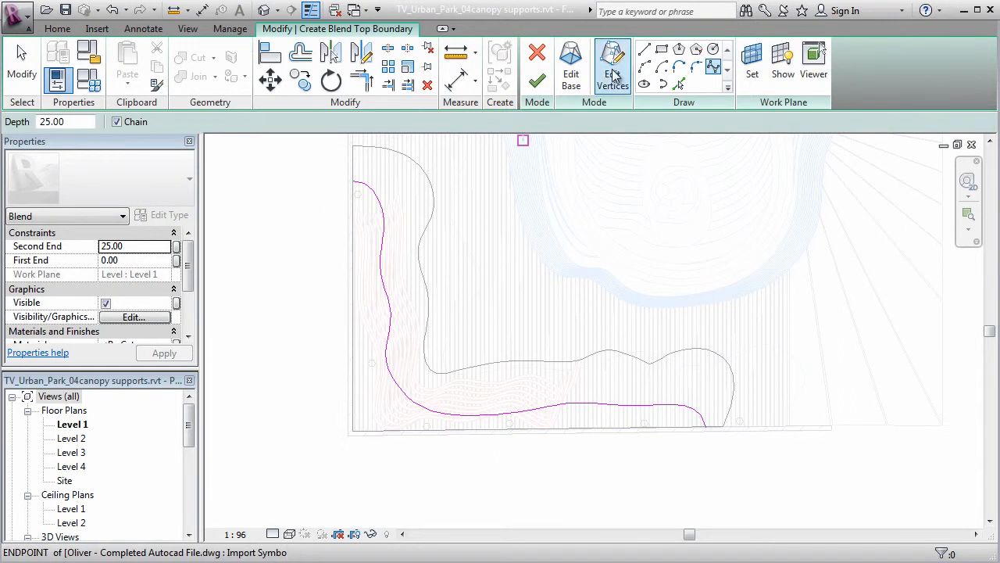
Draw chained straight lines along the south and west walls from the top spline's south end back up to its north end.
{"action": "left_click", "coordinate": [644, 50]}
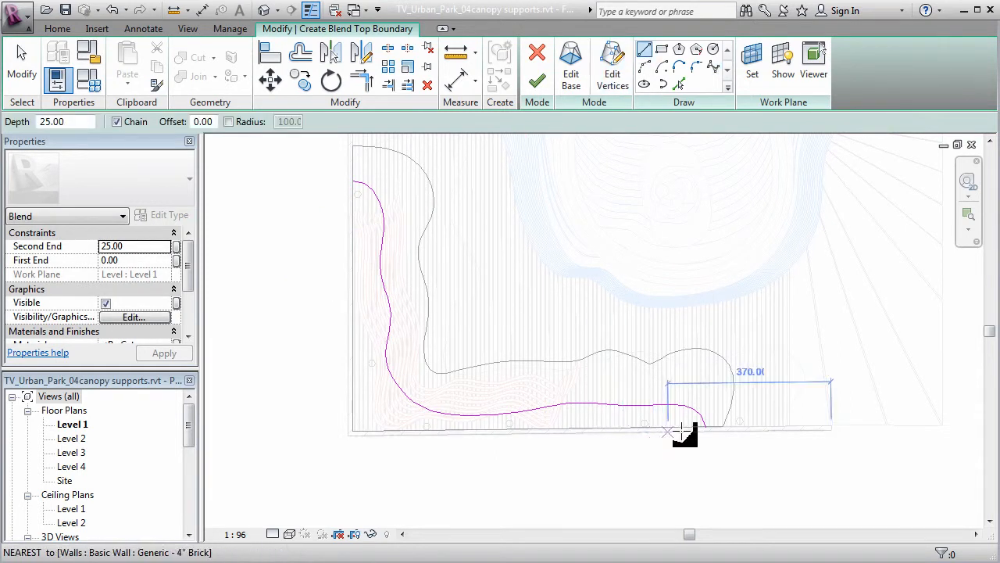
{"action": "left_click", "coordinate": [706, 427]}
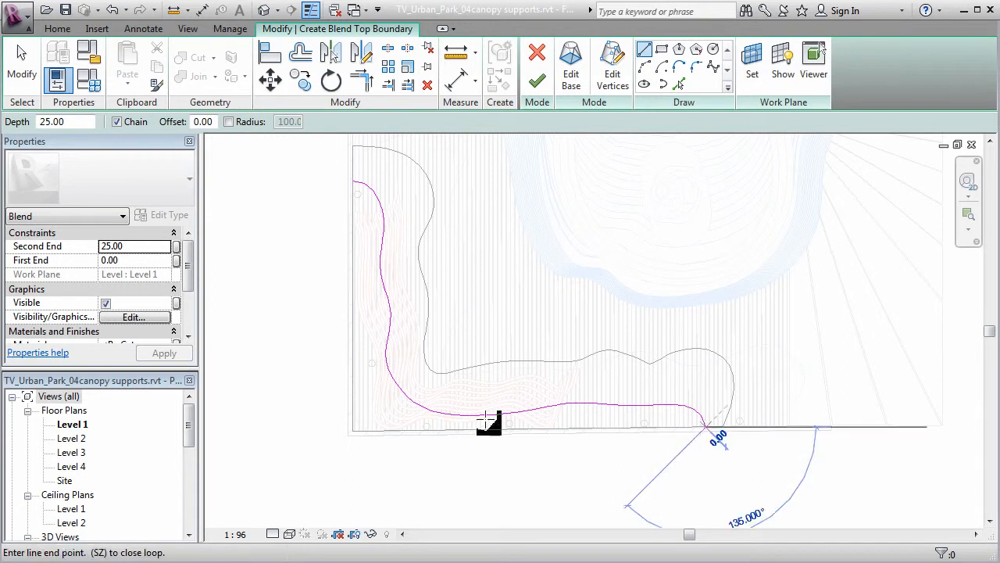
{"action": "left_click", "coordinate": [353, 428]}
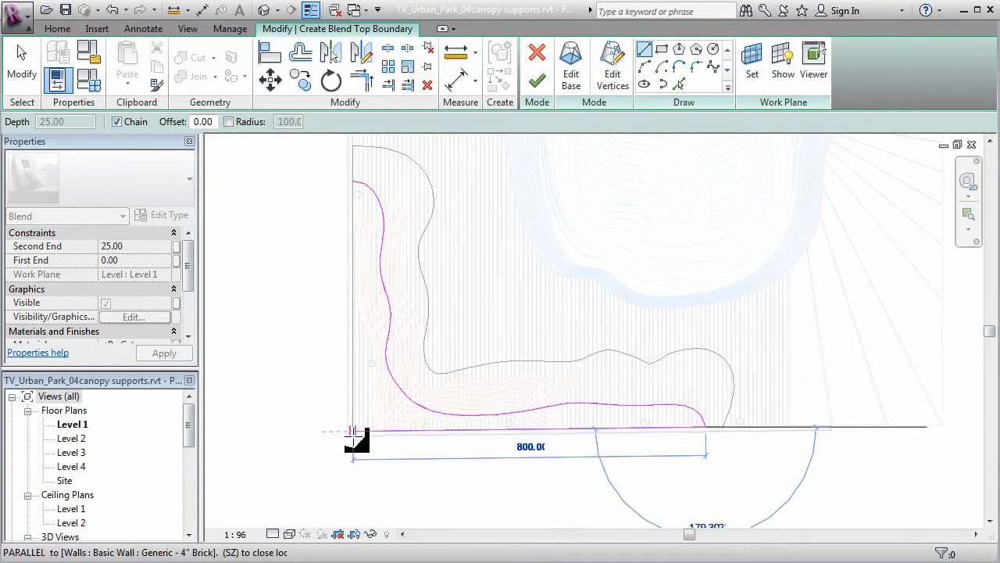
{"action": "left_click", "coordinate": [353, 184]}
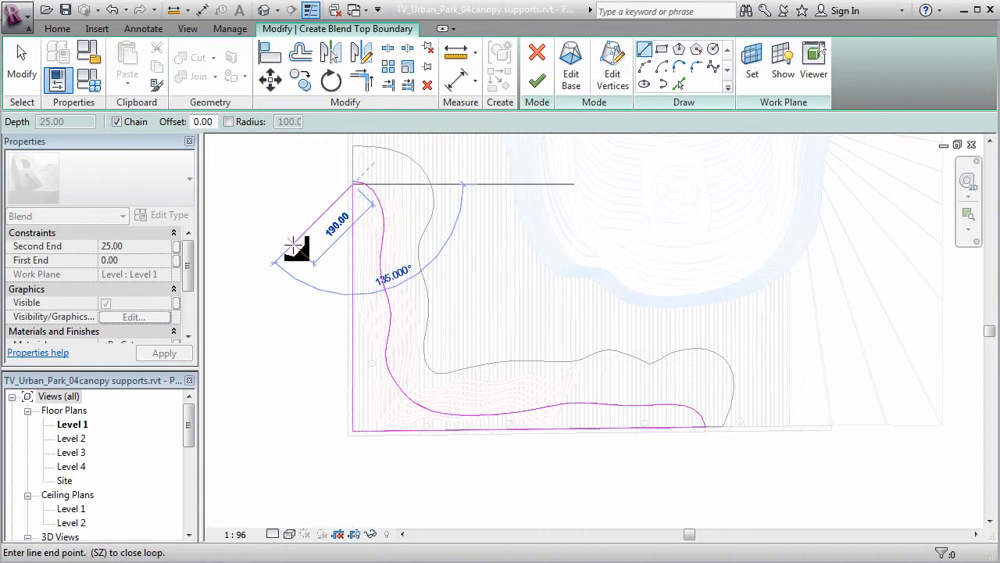
{"action": "key", "text": "s"}
{"action": "key", "text": "p"}
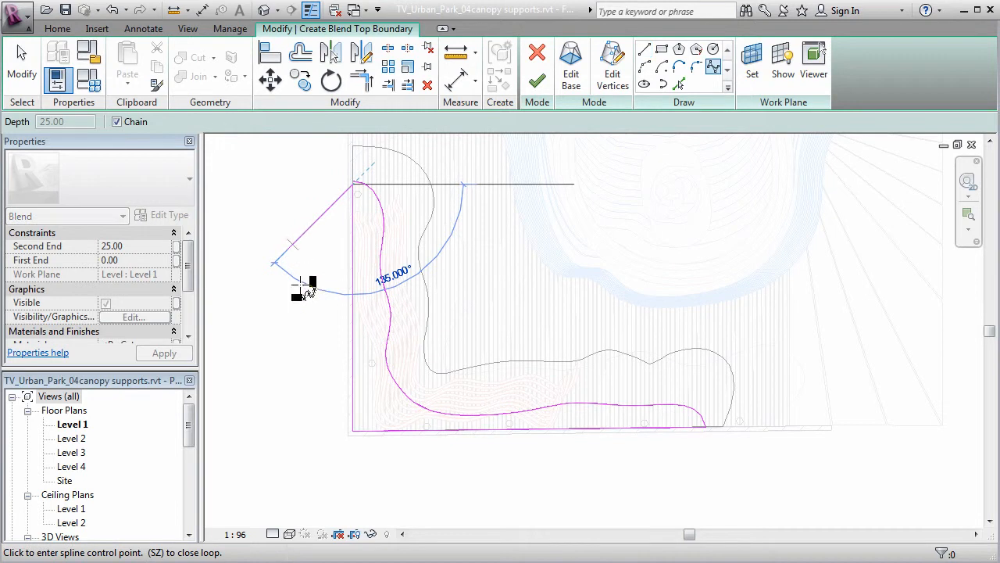
{"action": "key", "text": "Escape"}
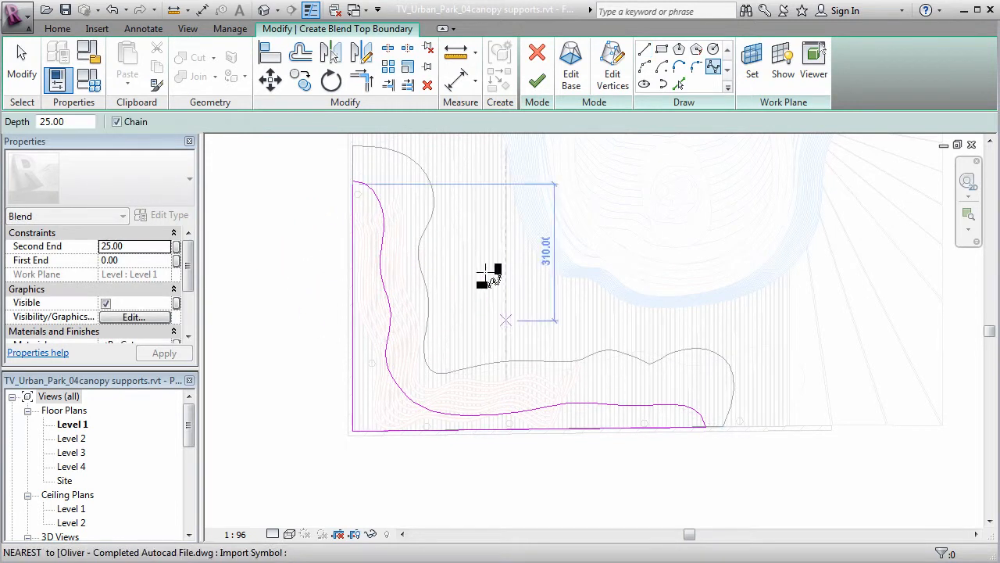
Stretch the upper end of the top boundary's west wall line to meet the spline's endpoint, closing the gap.
{"action": "middle_click_drag", "start_coordinate": [505, 324], "coordinate": [551, 420]}
{"action": "key", "text": "alt"}
{"action": "scroll", "coordinate": [400, 281], "scroll_direction": "up", "scroll_amount": 6}
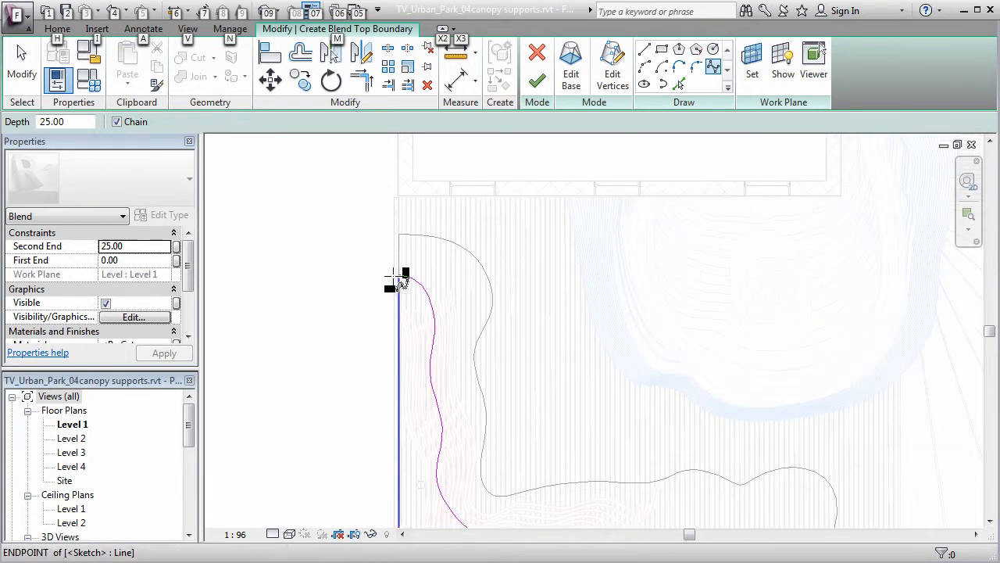
{"action": "scroll", "coordinate": [395, 280], "scroll_direction": "up", "scroll_amount": 2}
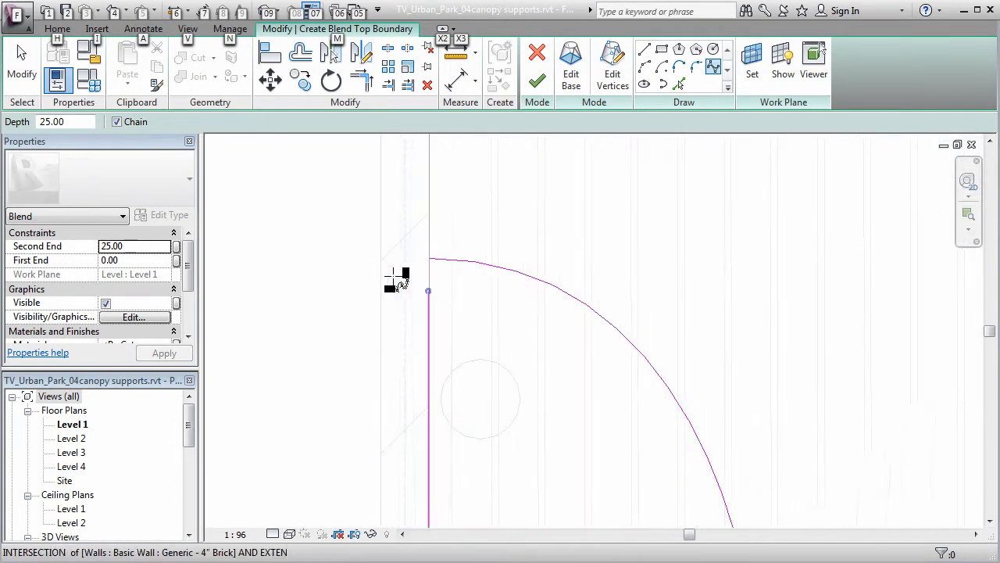
{"action": "key", "text": "Escape"}
{"action": "key", "text": "Escape"}
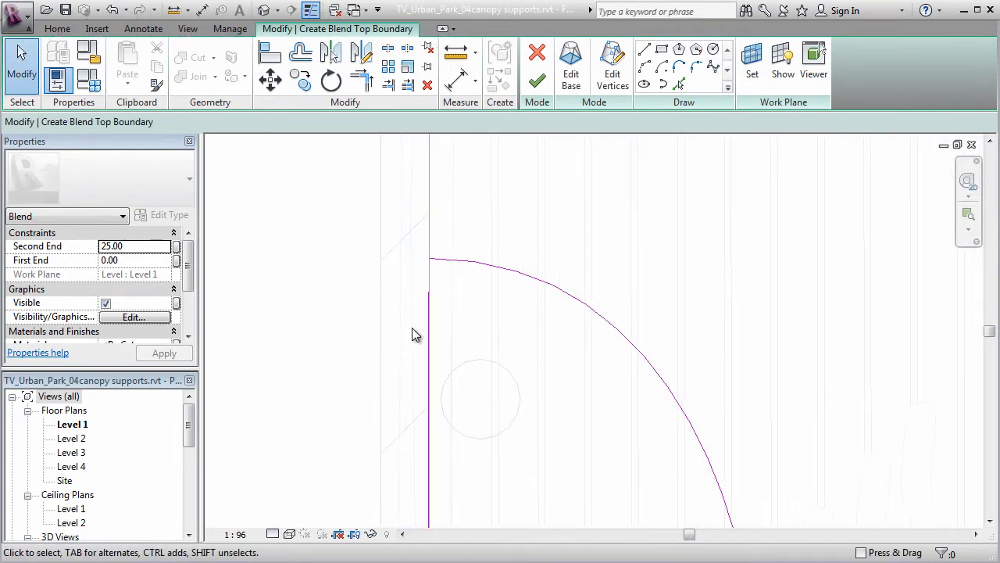
{"action": "left_click", "coordinate": [428, 340]}
{"action": "left_click_drag", "start_coordinate": [429, 294], "coordinate": [428, 258]}
{"action": "scroll", "coordinate": [339, 262], "scroll_direction": "down", "scroll_amount": 3}
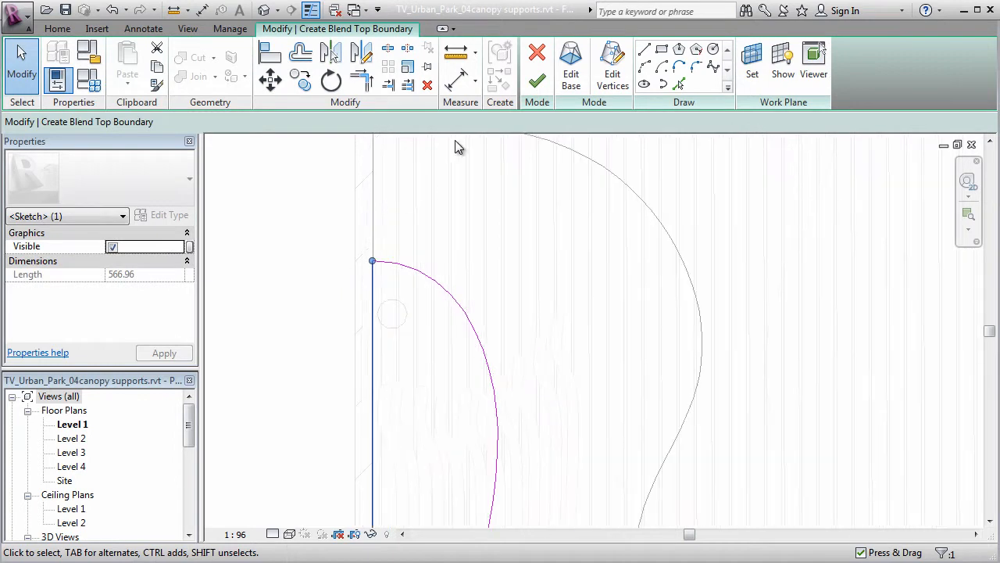
Finish the blend sketch, complete the in-place canopy model and clear the selection.
{"action": "left_click", "coordinate": [536, 80]}
{"action": "scroll", "coordinate": [719, 354], "scroll_direction": "down", "scroll_amount": 3}
{"action": "scroll", "coordinate": [636, 380], "scroll_direction": "down", "scroll_amount": 1}
{"action": "scroll", "coordinate": [594, 350], "scroll_direction": "down", "scroll_amount": 4}
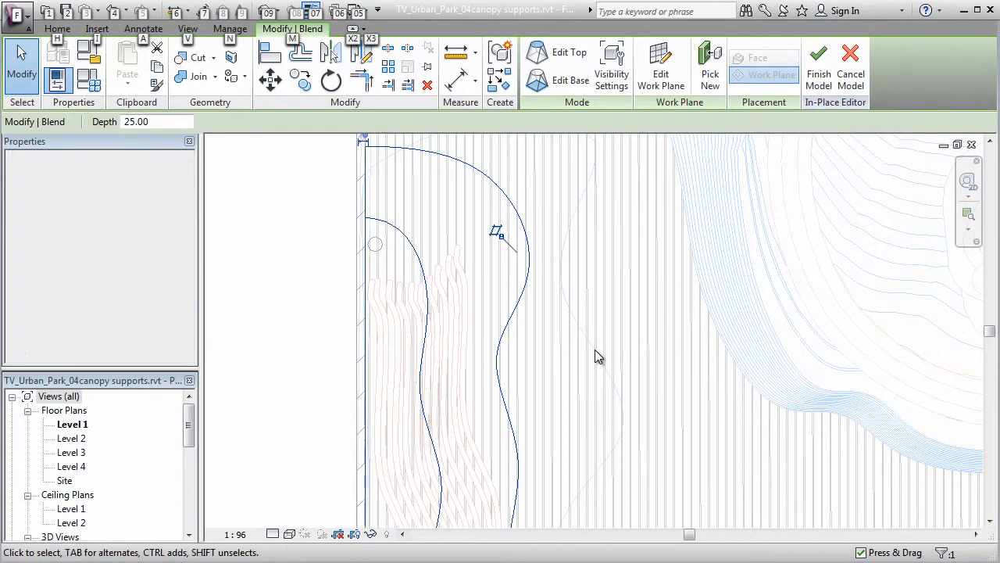
{"action": "scroll", "coordinate": [594, 350], "scroll_direction": "down", "scroll_amount": 2}
{"action": "middle_click_drag", "start_coordinate": [652, 404], "coordinate": [574, 383]}
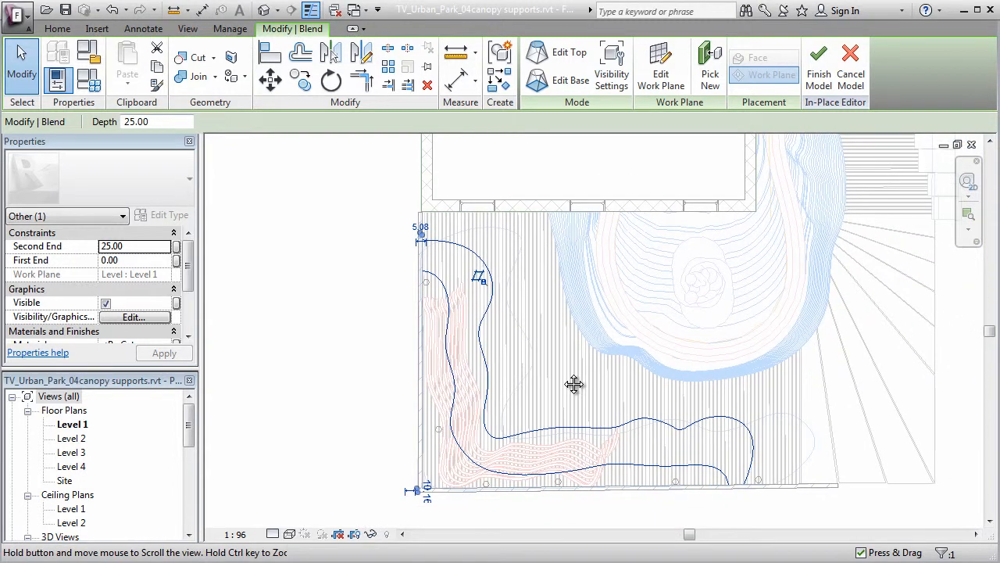
{"action": "scroll", "coordinate": [618, 415], "scroll_direction": "up", "scroll_amount": 3}
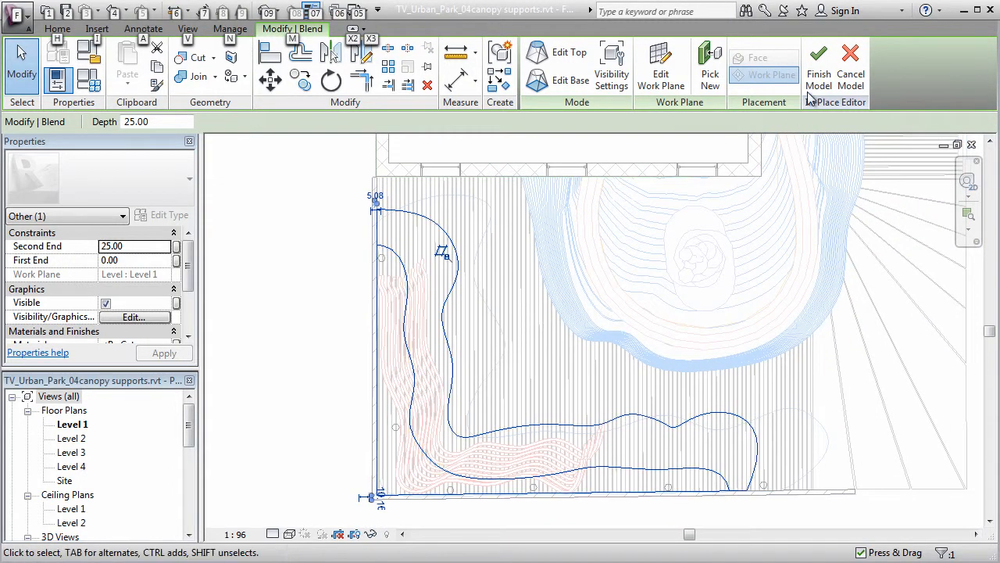
{"action": "left_click", "coordinate": [818, 76]}
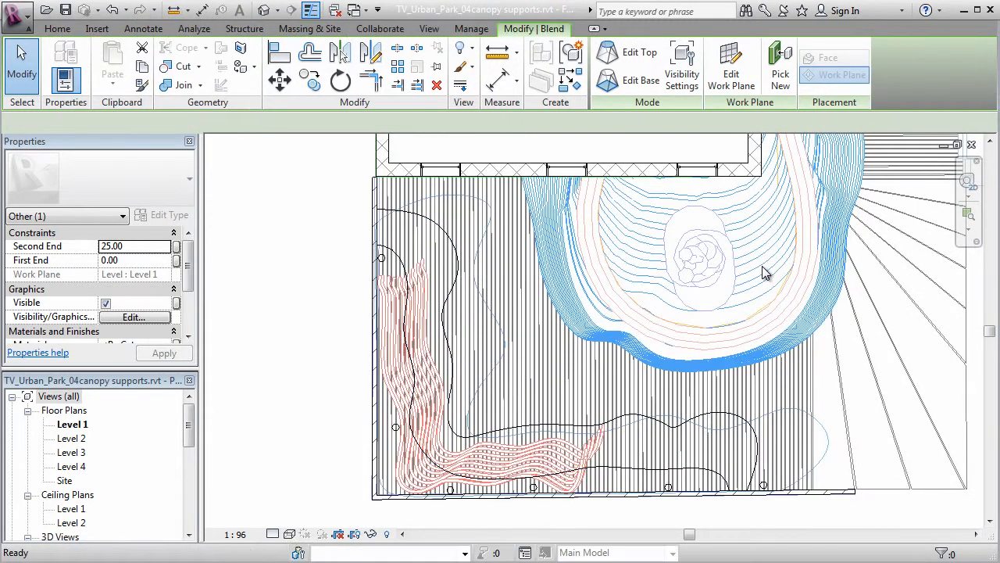
{"action": "key", "text": "Escape"}
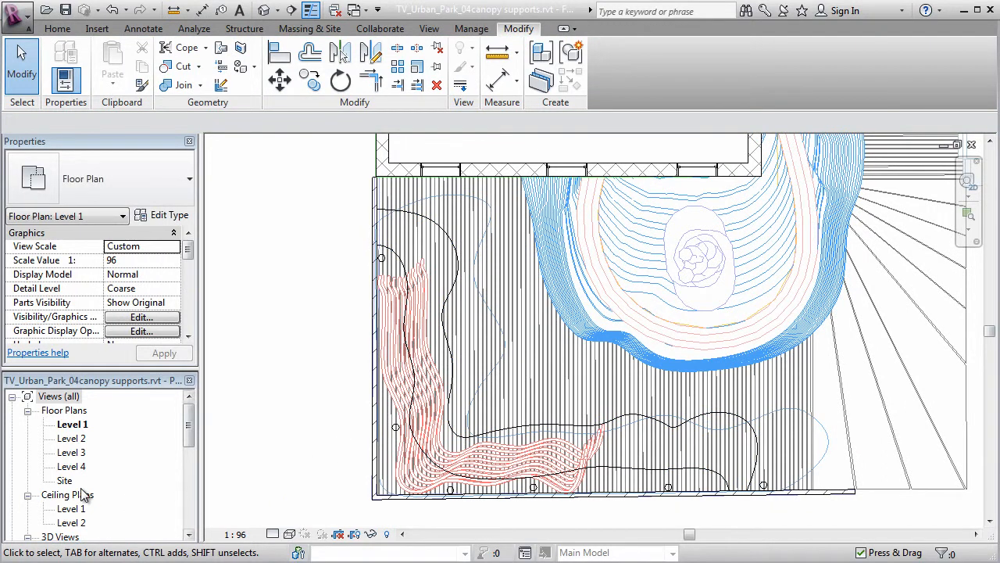
Open the {3D} view and examine the canopy blend at the foot of the brick walls and support columns.
{"action": "left_click_drag", "start_coordinate": [193, 431], "coordinate": [192, 461]}
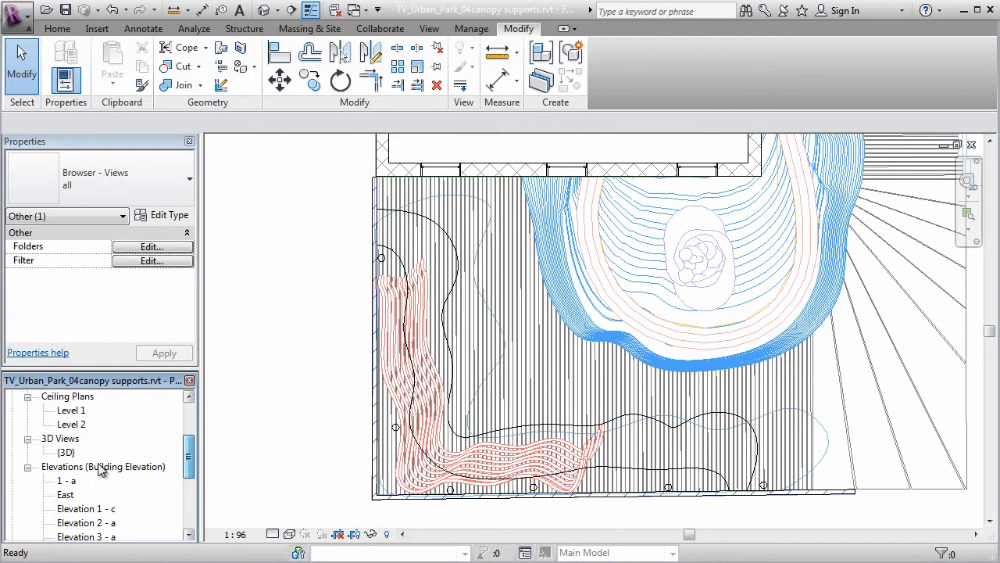
{"action": "double_click", "coordinate": [66, 453]}
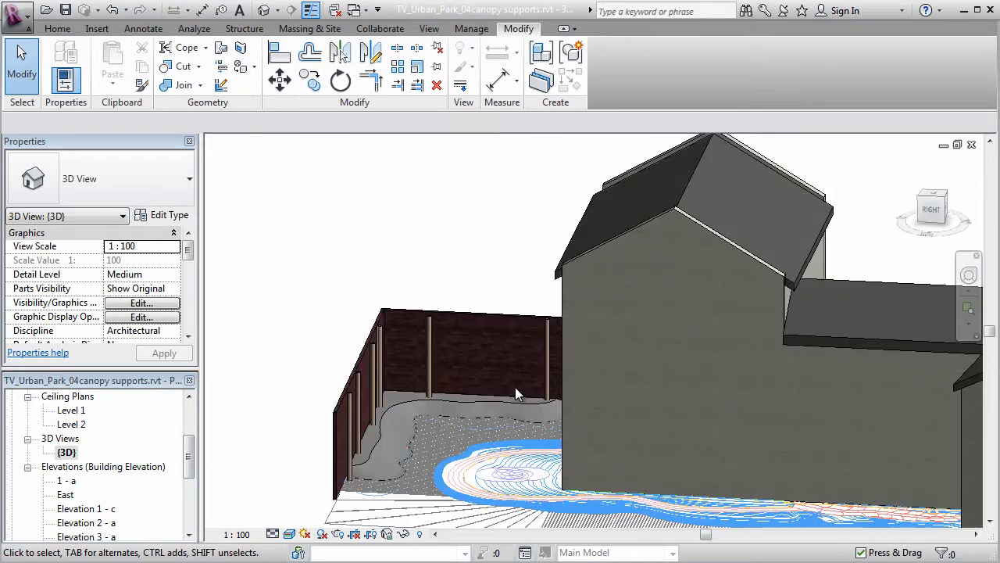
{"action": "scroll", "coordinate": [467, 437], "scroll_direction": "up", "scroll_amount": 5}
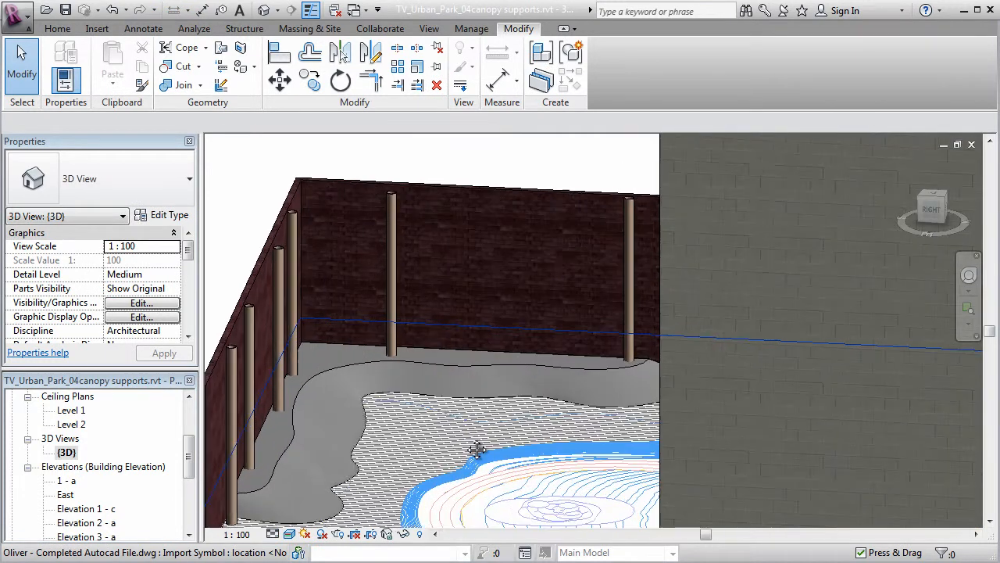
{"action": "middle_click_drag", "start_coordinate": [477, 449], "coordinate": [506, 372]}
{"action": "key", "text": "alt"}
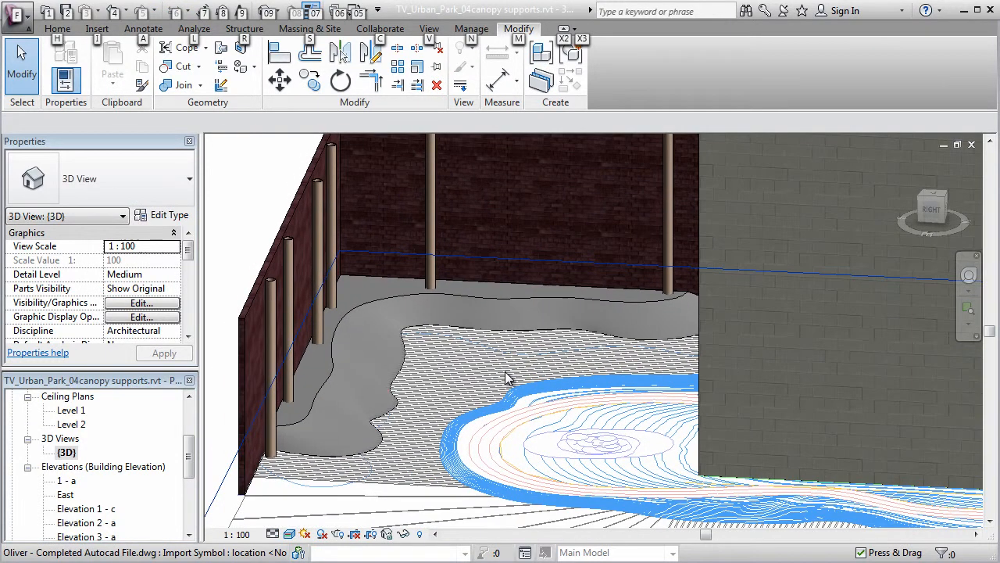
{"action": "scroll", "coordinate": [506, 372], "scroll_direction": "up", "scroll_amount": 1}
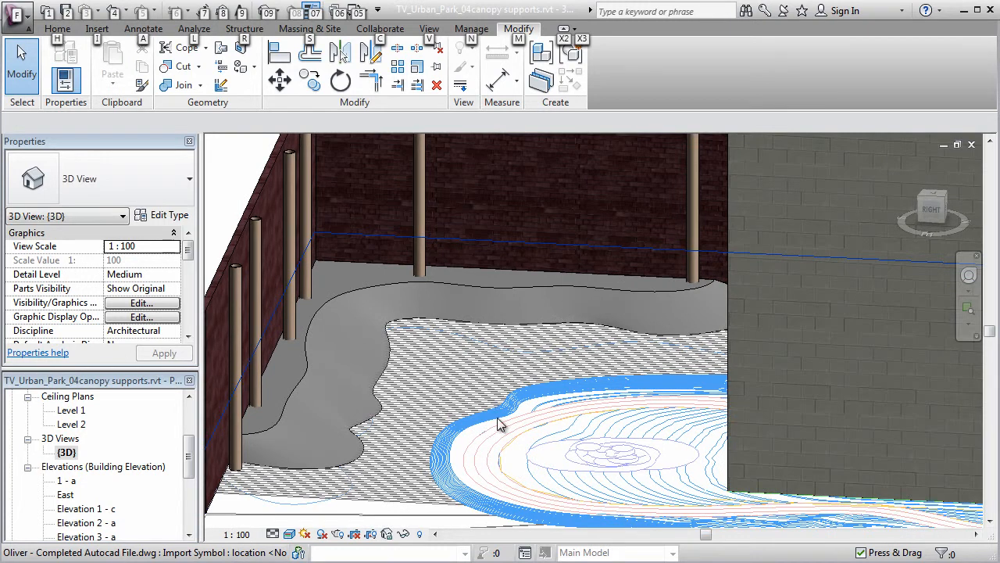
{"action": "left_click", "coordinate": [313, 473]}
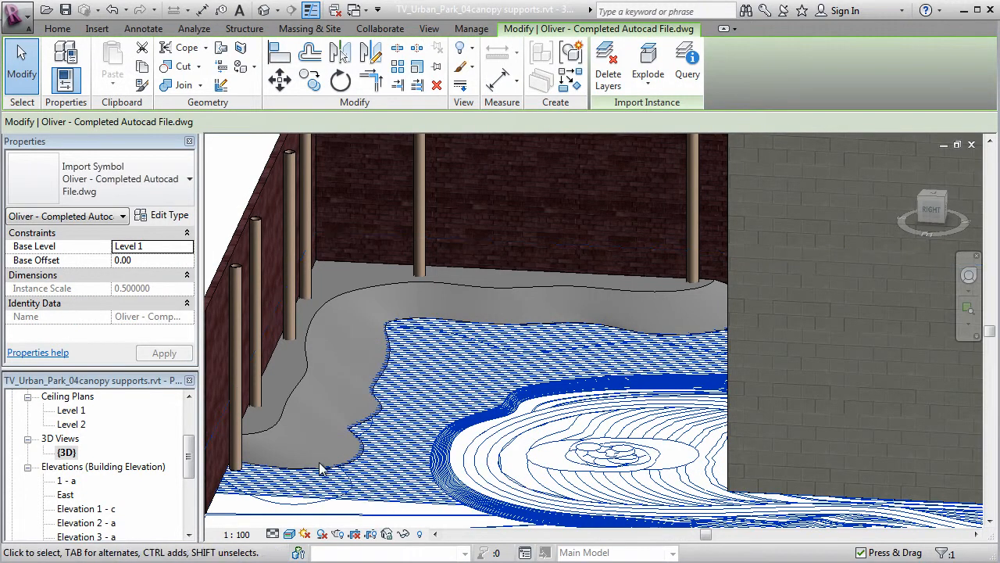
{"action": "key", "text": "Escape"}
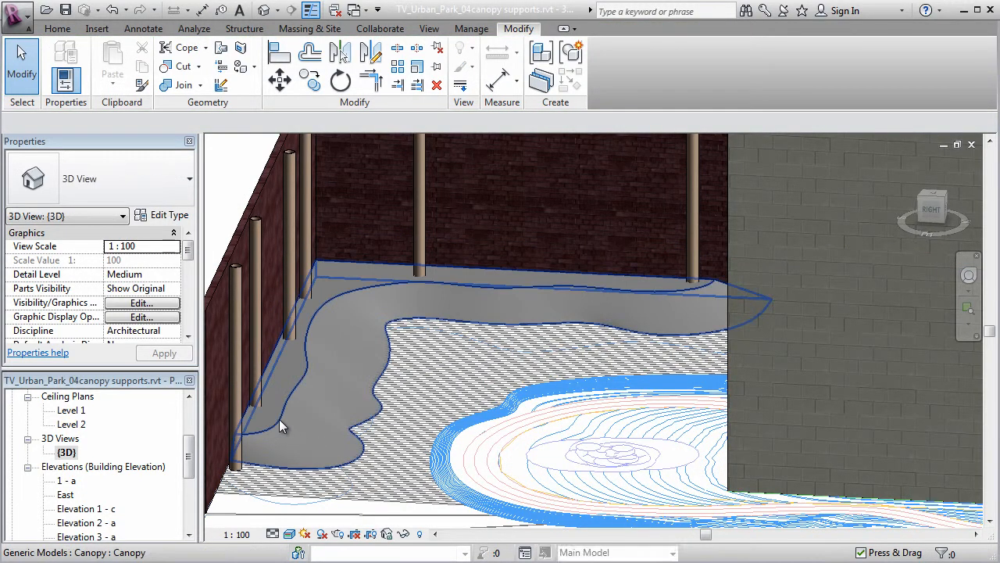
Raise the canopy's wider base end up the brick walls, above the narrower end, to an offset of about 73.6.
{"action": "left_click", "coordinate": [279, 419]}
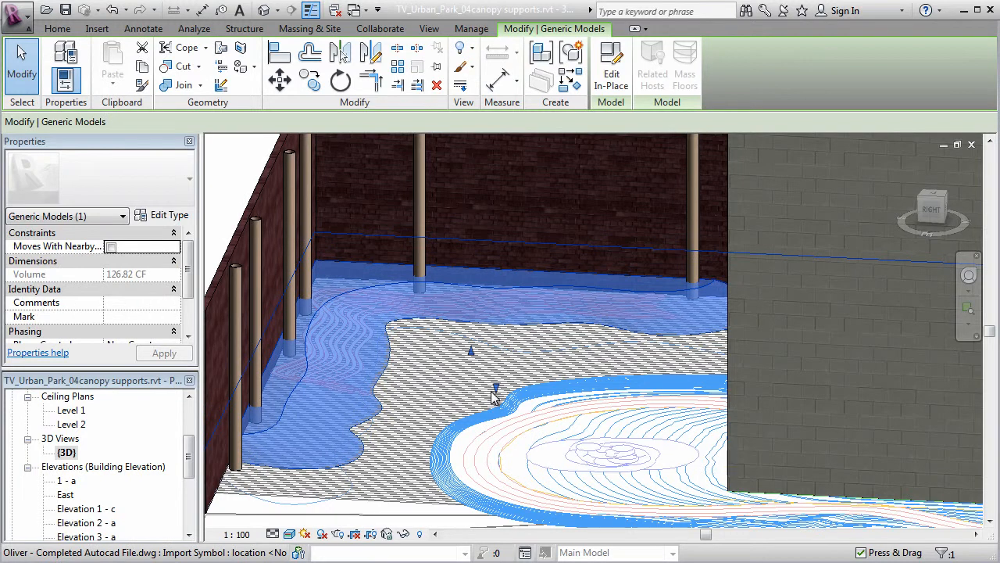
{"action": "left_click_drag", "start_coordinate": [495, 389], "coordinate": [492, 331]}
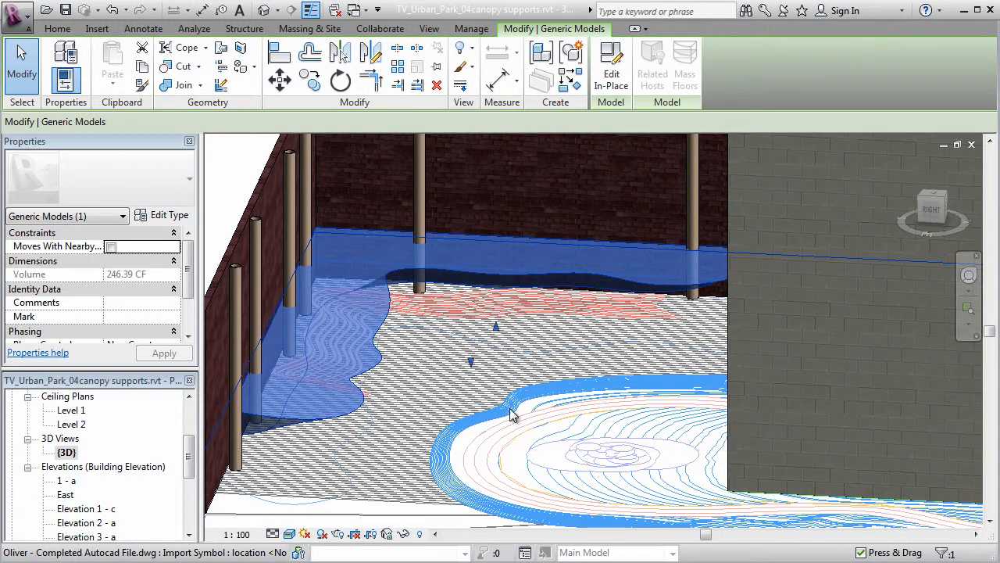
{"action": "mouse_move", "coordinate": [485, 415]}
{"action": "middle_mouse_down", "text": "shift"}
{"action": "mouse_move", "coordinate": [496, 380]}
{"action": "mouse_move", "coordinate": [480, 357]}
{"action": "mouse_move", "coordinate": [482, 337]}
{"action": "mouse_move", "coordinate": [503, 370]}
{"action": "mouse_move", "coordinate": [494, 381]}
{"action": "middle_mouse_up", "text": "shift"}
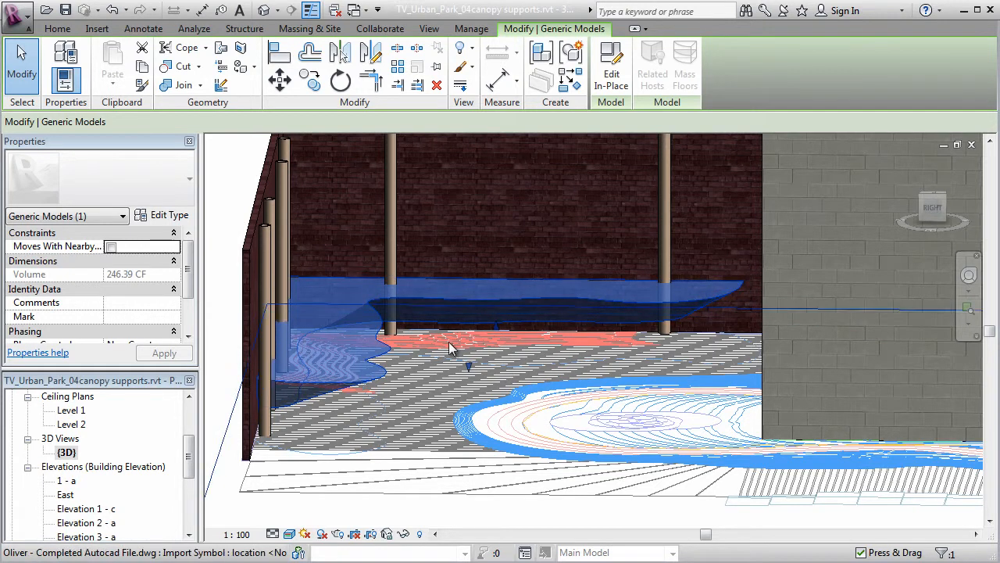
{"action": "middle_click_drag", "start_coordinate": [435, 372], "coordinate": [433, 390]}
{"action": "key", "text": "alt"}
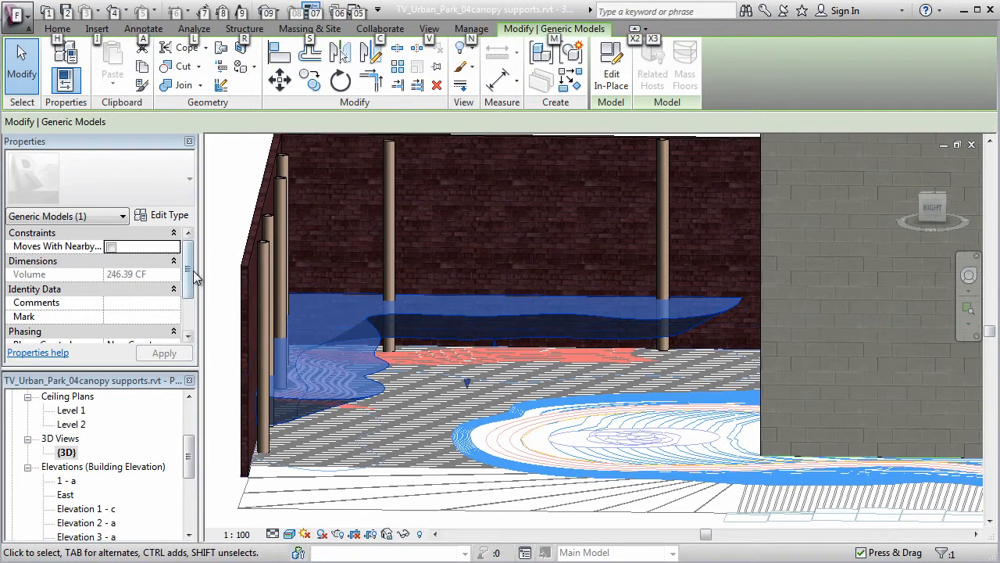
{"action": "mouse_move", "coordinate": [188, 279]}
{"action": "left_mouse_down"}
{"action": "mouse_move", "coordinate": [190, 307]}
{"action": "mouse_move", "coordinate": [190, 264]}
{"action": "left_mouse_up"}
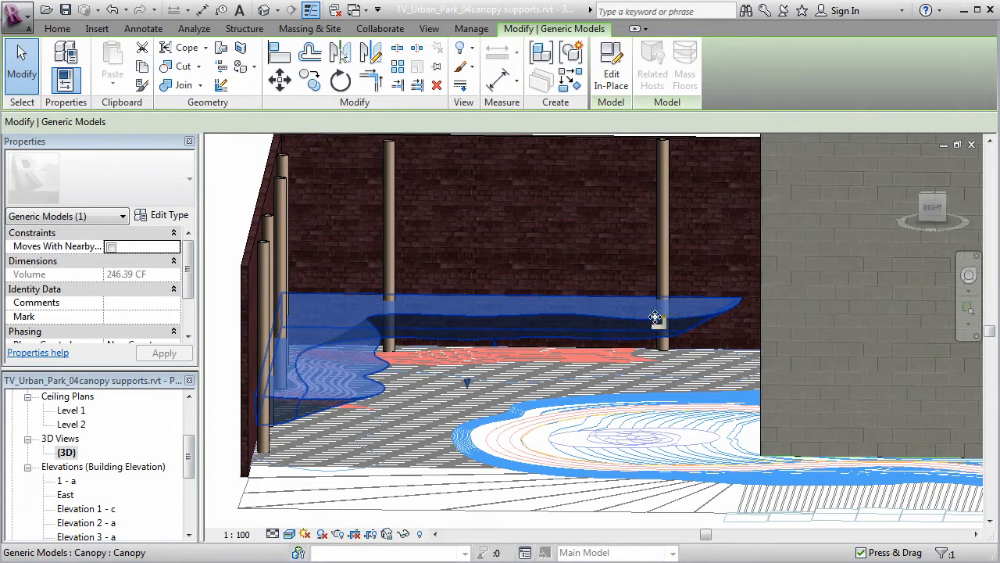
Raise the canopy's lower, narrower end off the ground to an offset of about 42.5, thinning the blend.
{"action": "middle_click_drag", "start_coordinate": [608, 345], "coordinate": [487, 371], "text": "shift"}
{"action": "left_click_drag", "start_coordinate": [477, 383], "coordinate": [473, 367]}
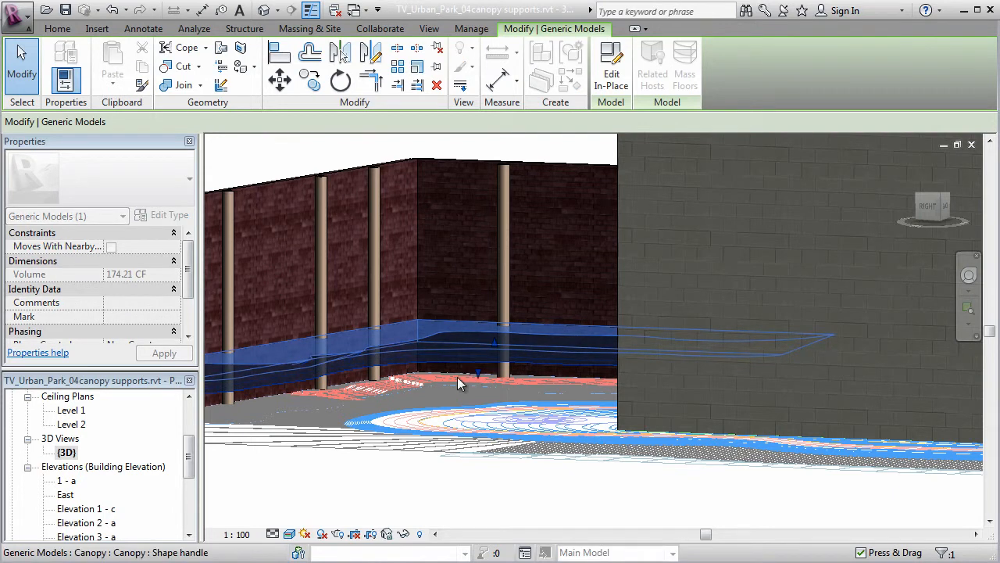
{"action": "middle_click_drag", "start_coordinate": [402, 385], "coordinate": [473, 379]}
{"action": "key", "text": "alt"}
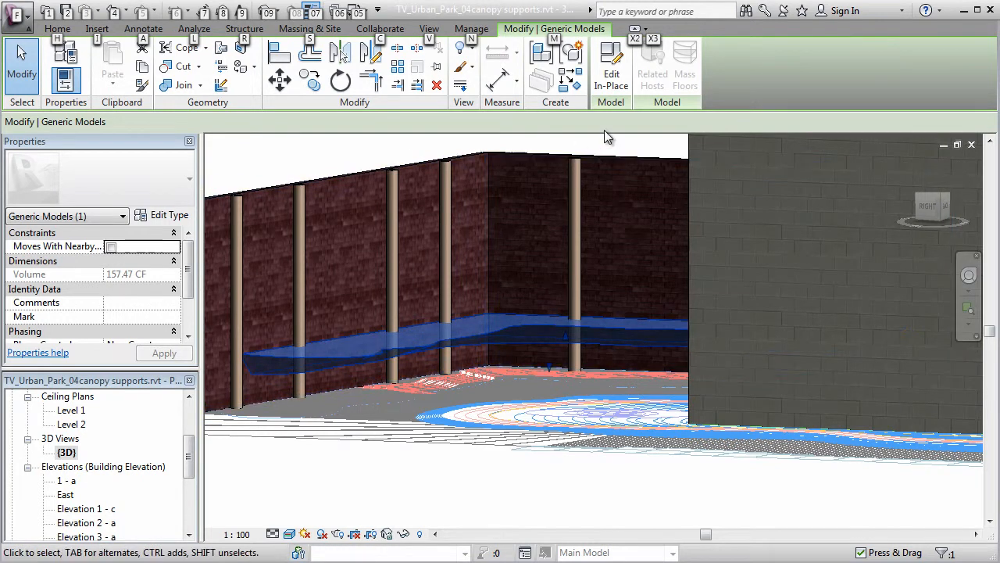
Reopen the in-place canopy, start editing the blend's top boundary, and show it in the Level 1 floor plan.
{"action": "left_click", "coordinate": [611, 86]}
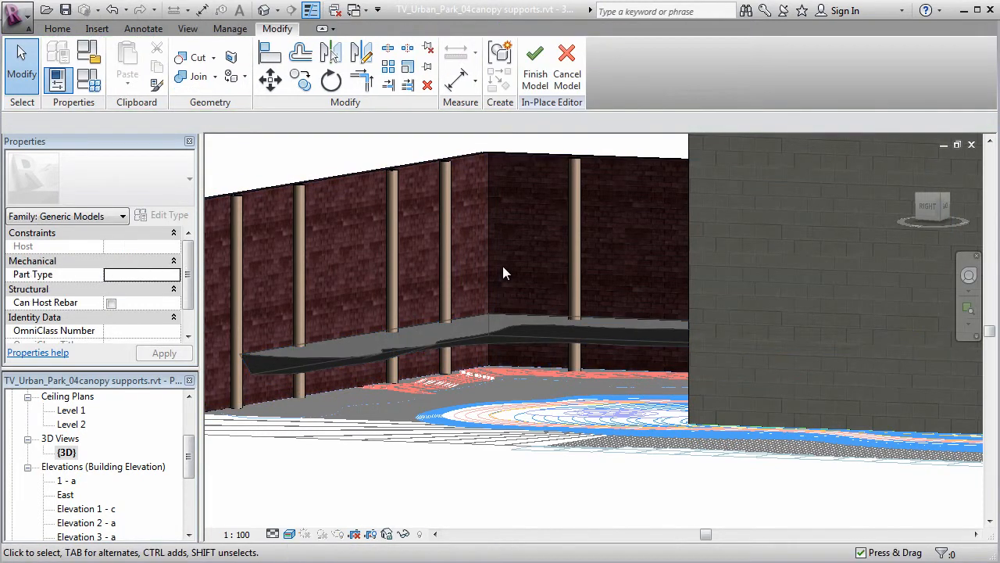
{"action": "left_click", "coordinate": [443, 346]}
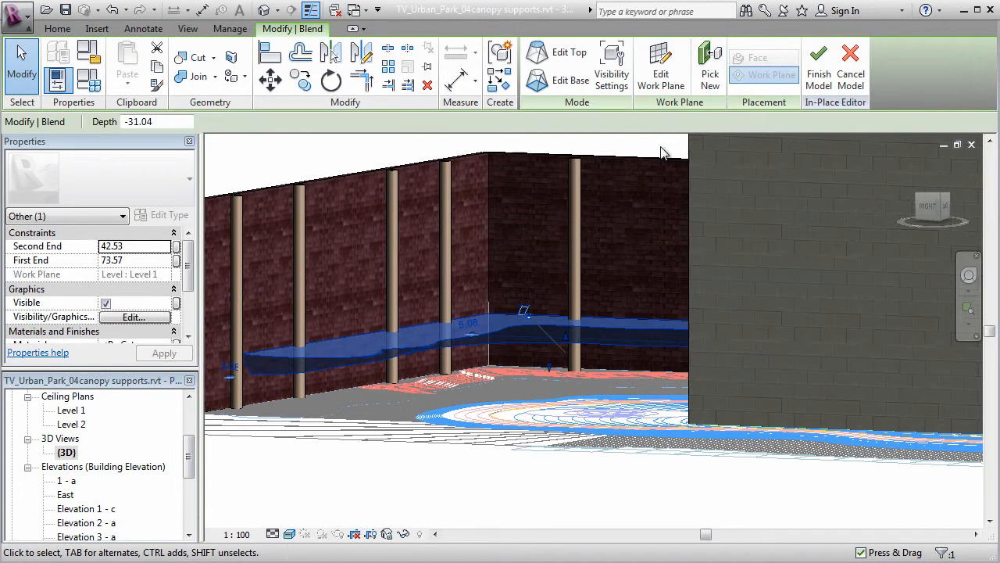
{"action": "left_click", "coordinate": [543, 60]}
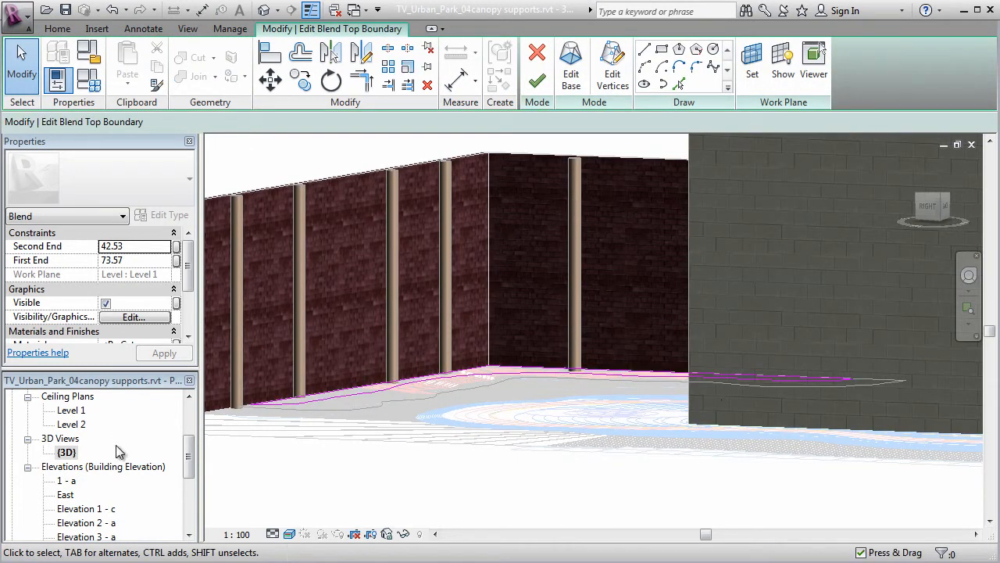
{"action": "left_click_drag", "start_coordinate": [182, 461], "coordinate": [187, 431]}
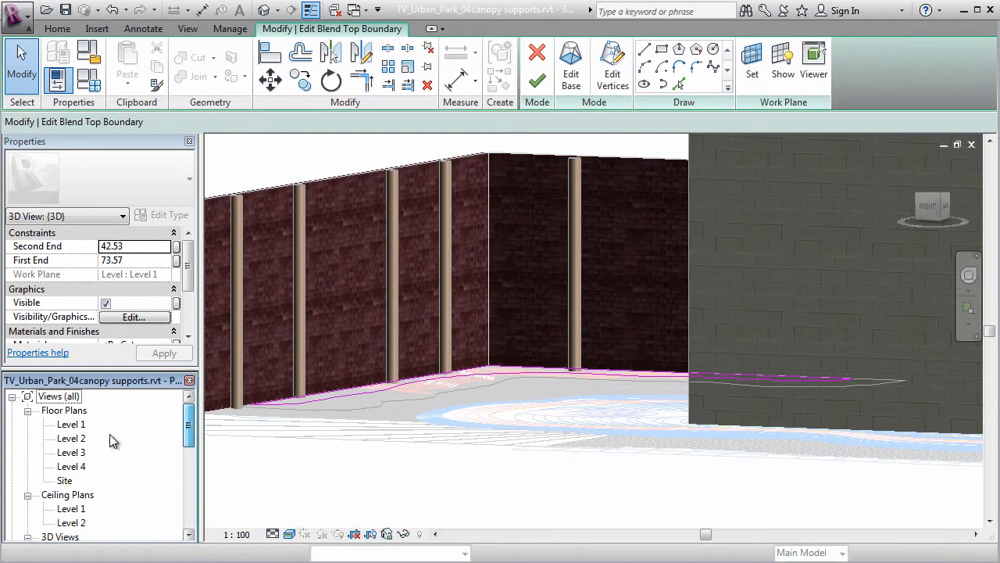
{"action": "double_click", "coordinate": [72, 424]}
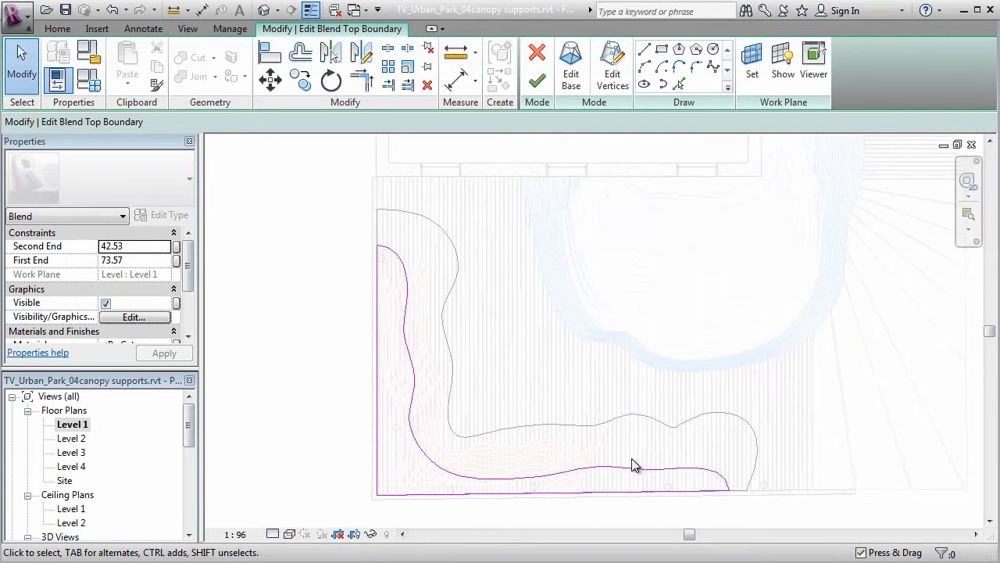
Reshape the east end of the top boundary spline by moving its last three control points before the endpoint slightly eastward.
{"action": "scroll", "coordinate": [602, 430], "scroll_direction": "up", "scroll_amount": 2}
{"action": "scroll", "coordinate": [578, 390], "scroll_direction": "up", "scroll_amount": 2}
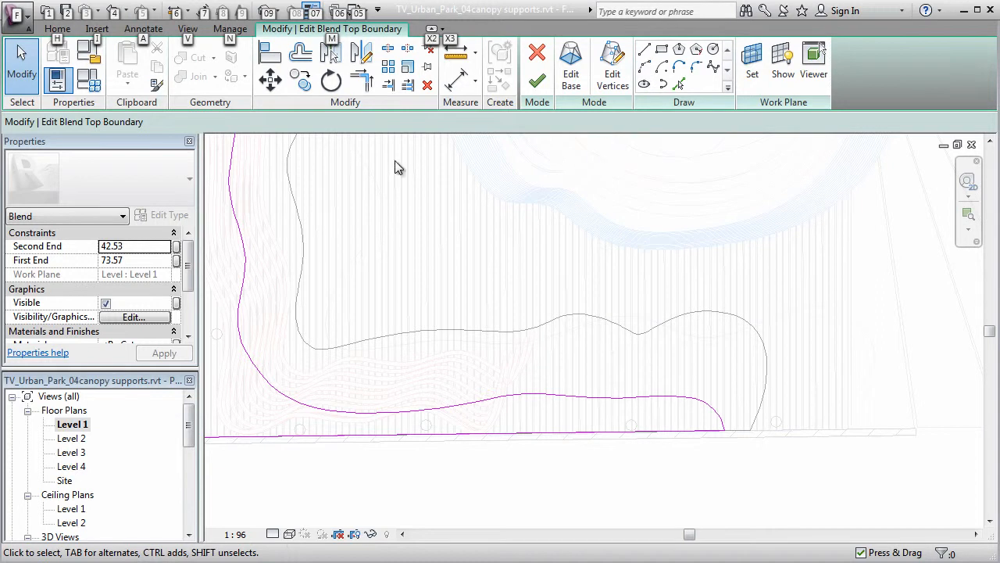
{"action": "left_click", "coordinate": [19, 72]}
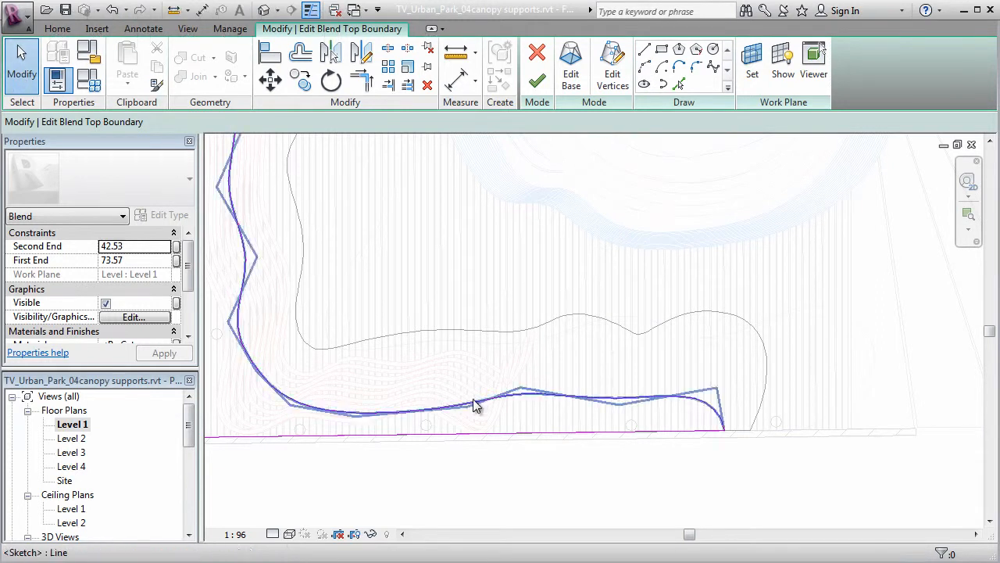
{"action": "left_click", "coordinate": [628, 401]}
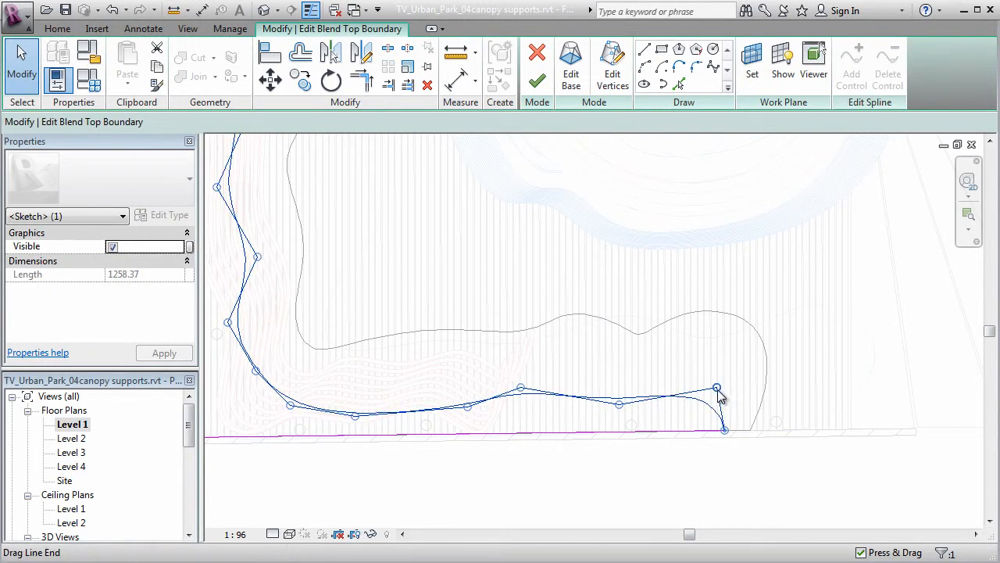
{"action": "mouse_move", "coordinate": [718, 391]}
{"action": "left_mouse_down"}
{"action": "mouse_move", "coordinate": [736, 408]}
{"action": "mouse_move", "coordinate": [745, 384]}
{"action": "mouse_move", "coordinate": [755, 391]}
{"action": "mouse_move", "coordinate": [744, 384]}
{"action": "left_mouse_up"}
{"action": "left_click", "coordinate": [618, 405]}
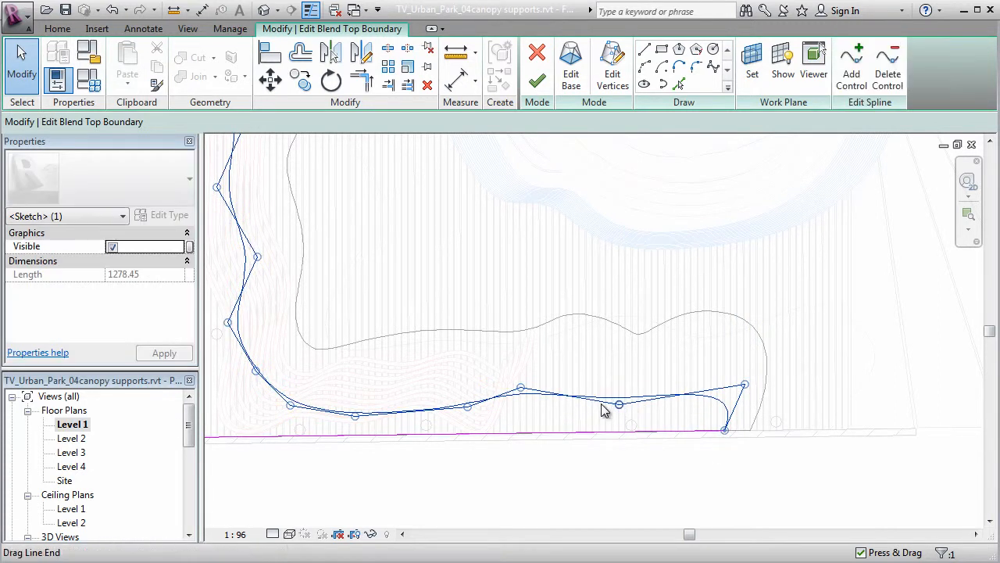
{"action": "left_click_drag", "start_coordinate": [522, 393], "coordinate": [545, 375]}
{"action": "left_click_drag", "start_coordinate": [623, 410], "coordinate": [646, 402]}
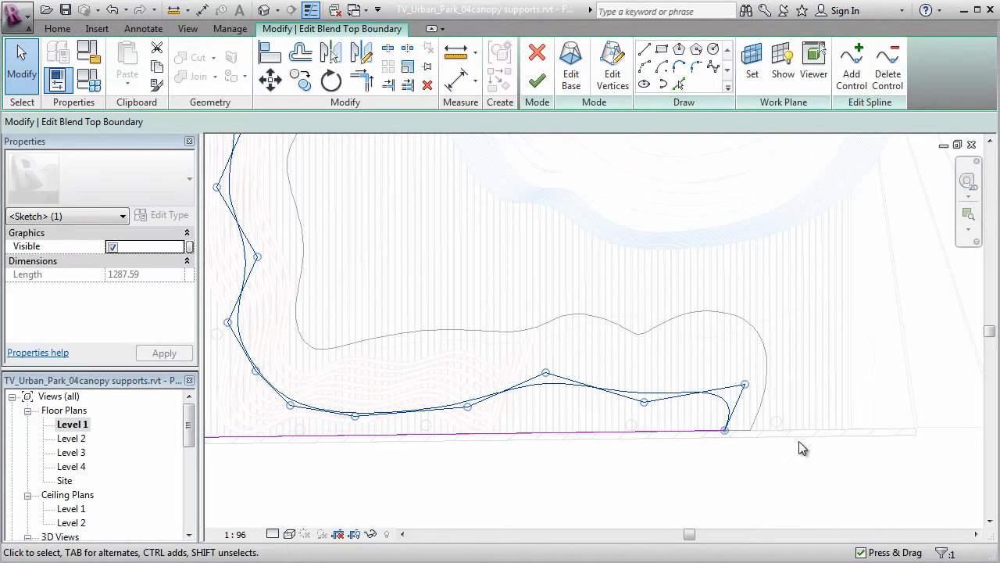
Check the reshaped top boundary in full, accept the sketch edit and complete the in-place canopy model.
{"action": "middle_click_drag", "start_coordinate": [353, 287], "coordinate": [389, 355]}
{"action": "key", "text": "alt"}
{"action": "scroll", "coordinate": [389, 356], "scroll_direction": "down", "scroll_amount": 1}
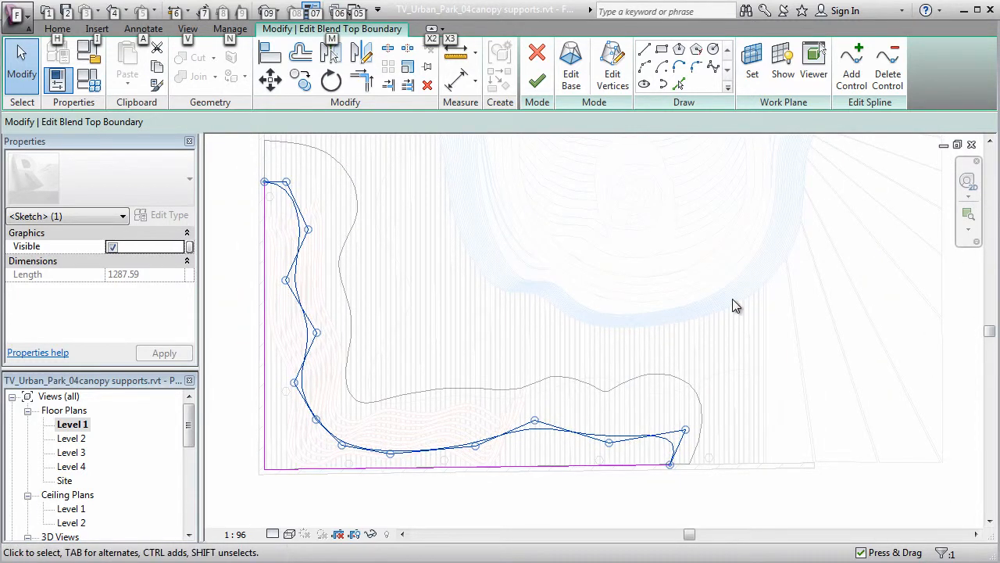
{"action": "left_click", "coordinate": [538, 82]}
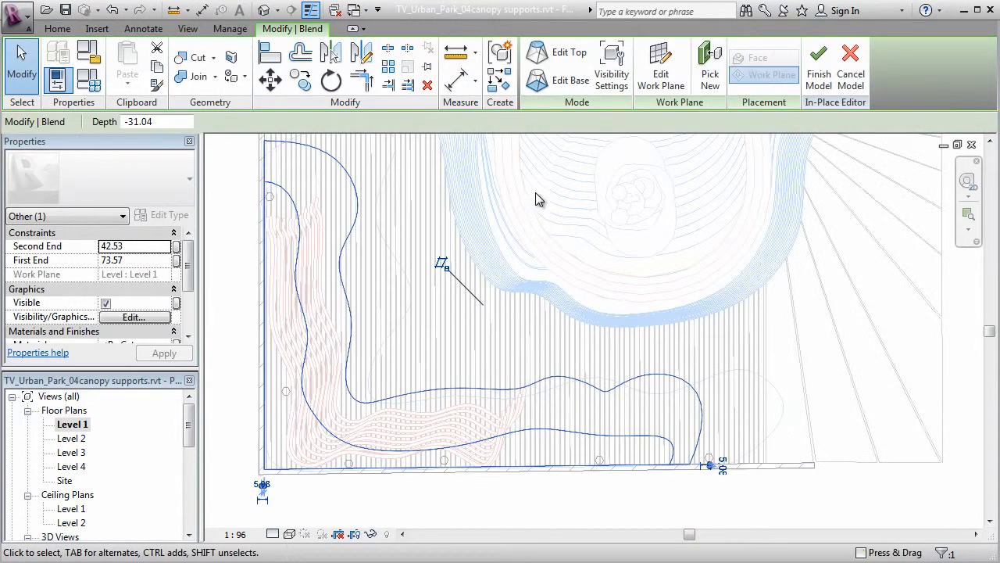
{"action": "left_click", "coordinate": [819, 78]}
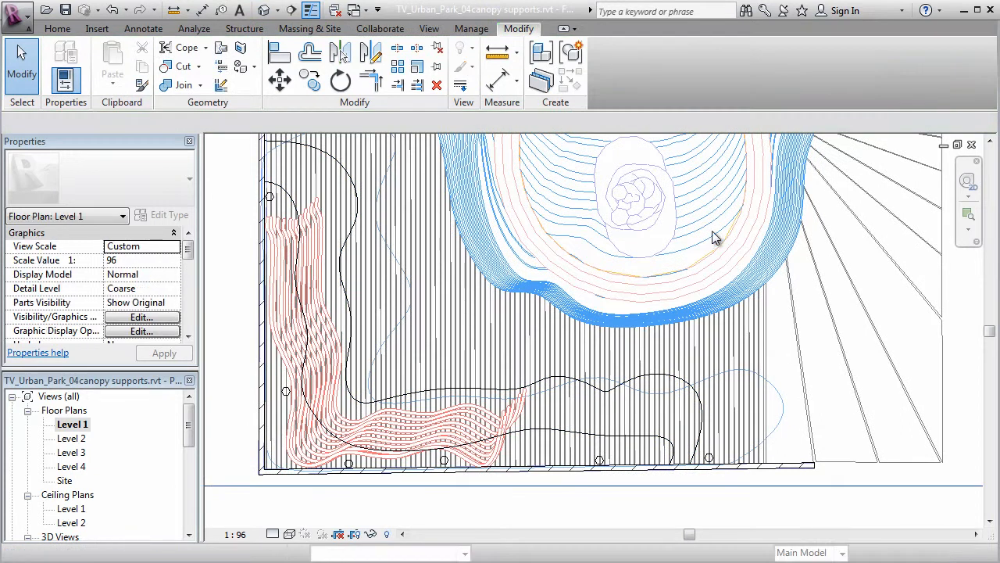